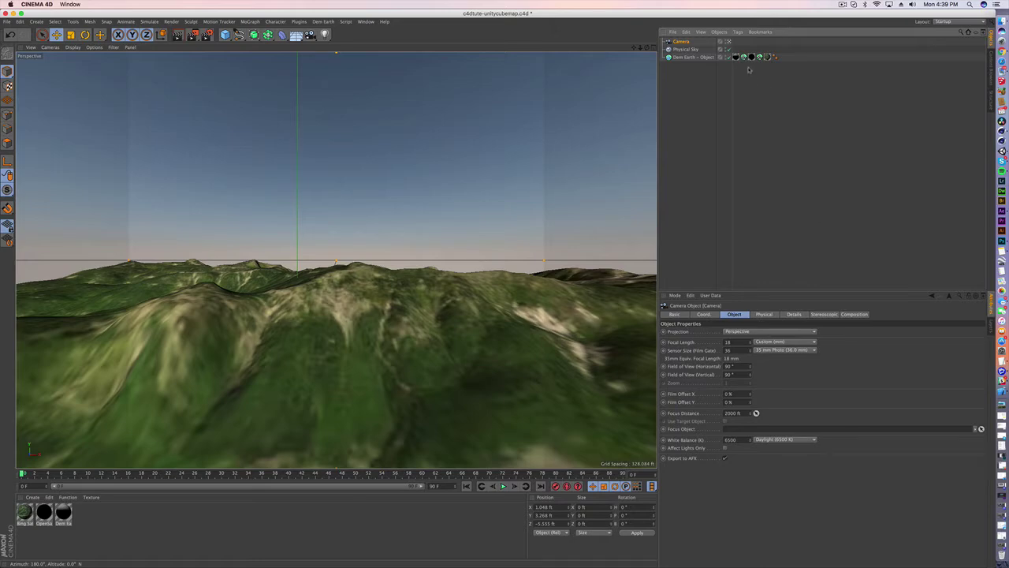
Step: Leave the camera view and orbit around to inspect the Camera and Physical Sky objects
left_click(729, 41)
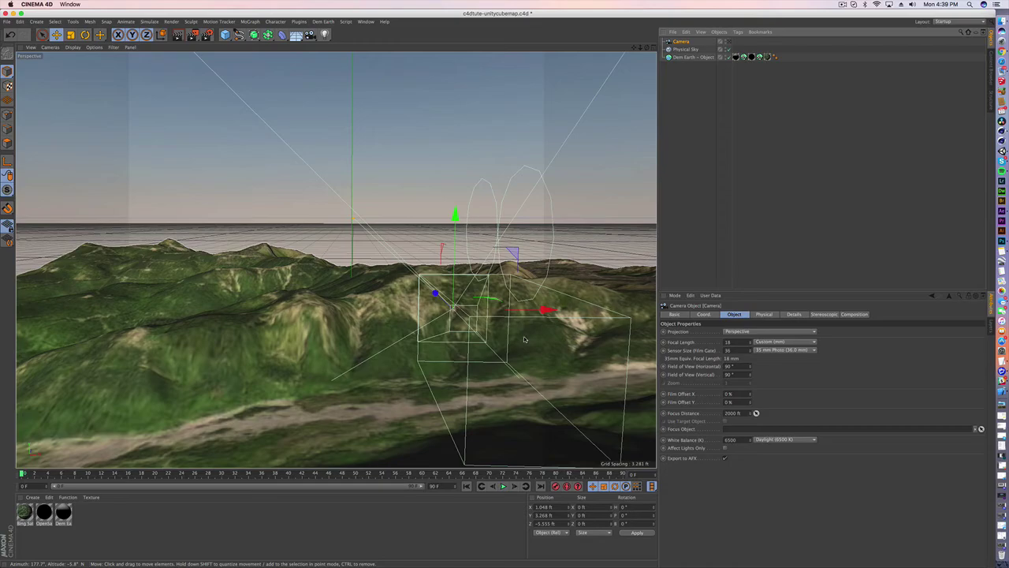
left_click_drag(524, 341, 502, 346, "alt")
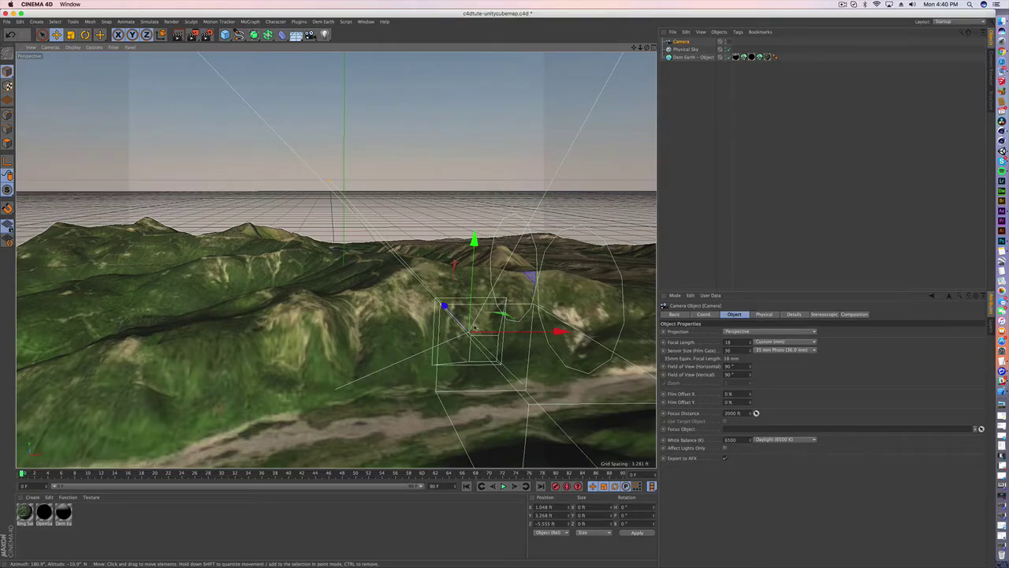
left_click_drag(416, 322, 586, 166, "alt")
left_click(684, 49)
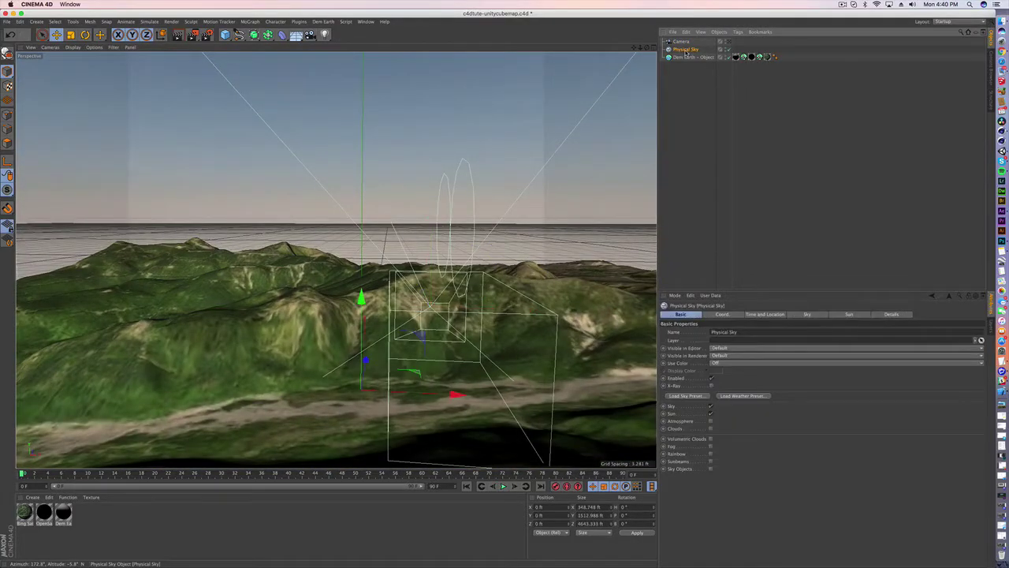
left_click_drag(352, 287, 386, 308, "alt")
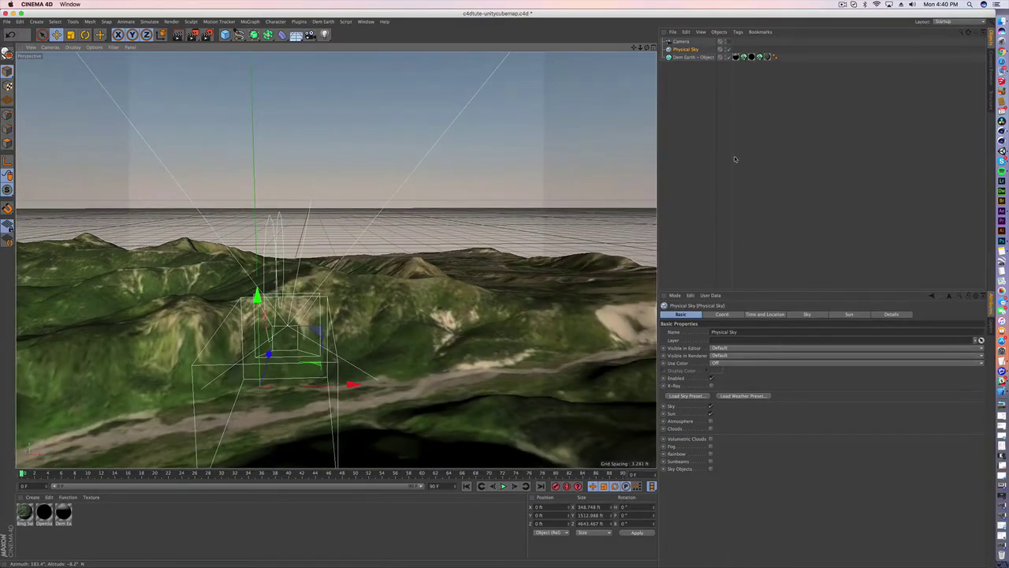
Step: Look through the scene camera again and nudge its framing of the mountain terrain
left_click(682, 41)
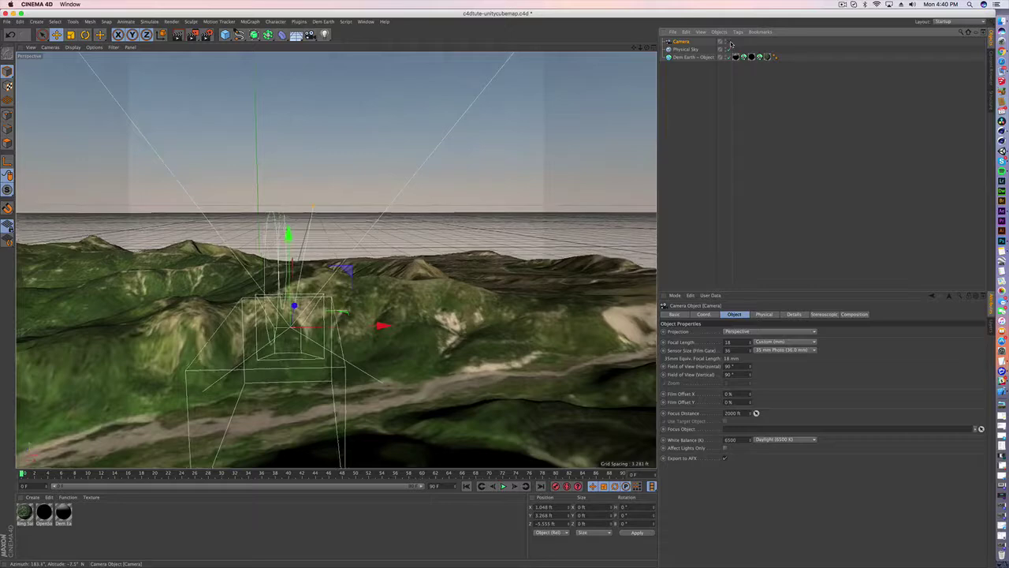
left_click(729, 41)
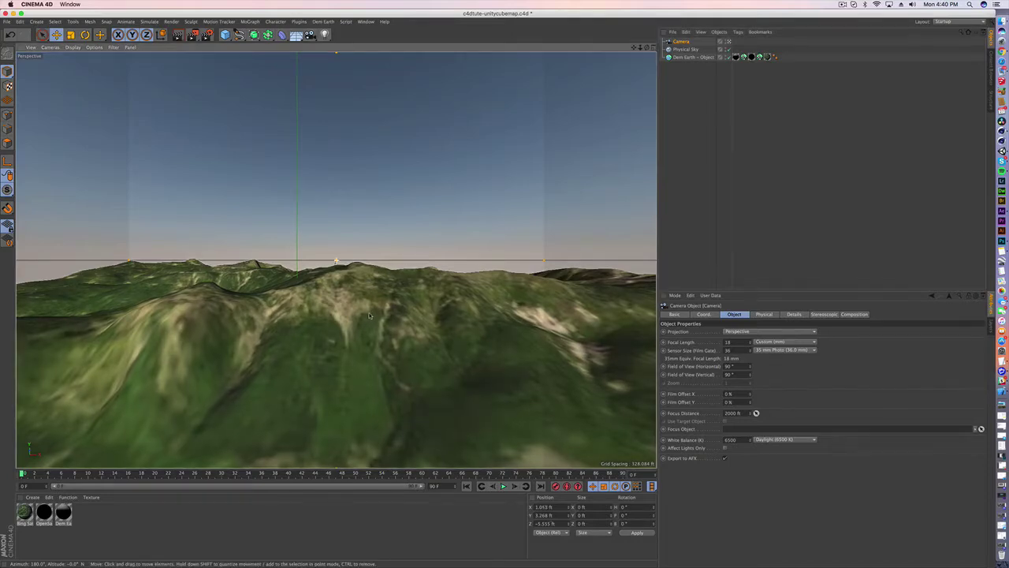
scroll(371, 311, "down", 3)
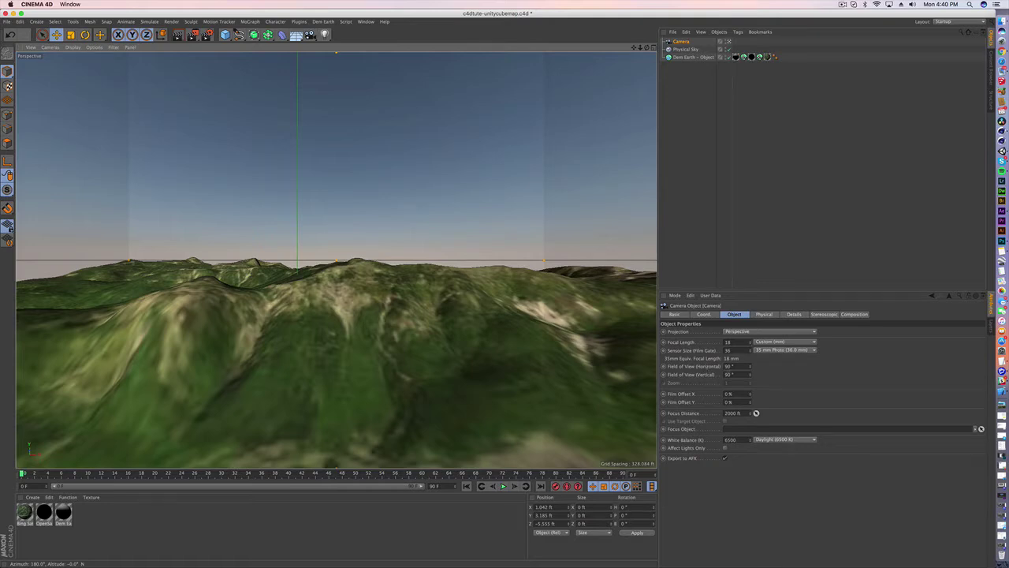
Step: Set the camera field of view to 90° and the render output to 1024 × 1024
left_click(729, 366)
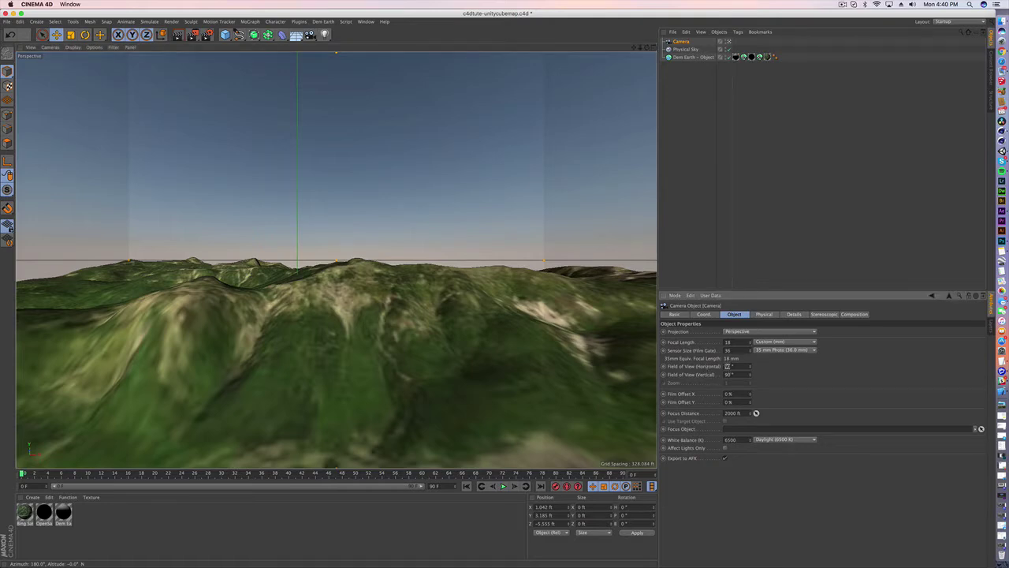
key("Tab")
left_click(207, 35)
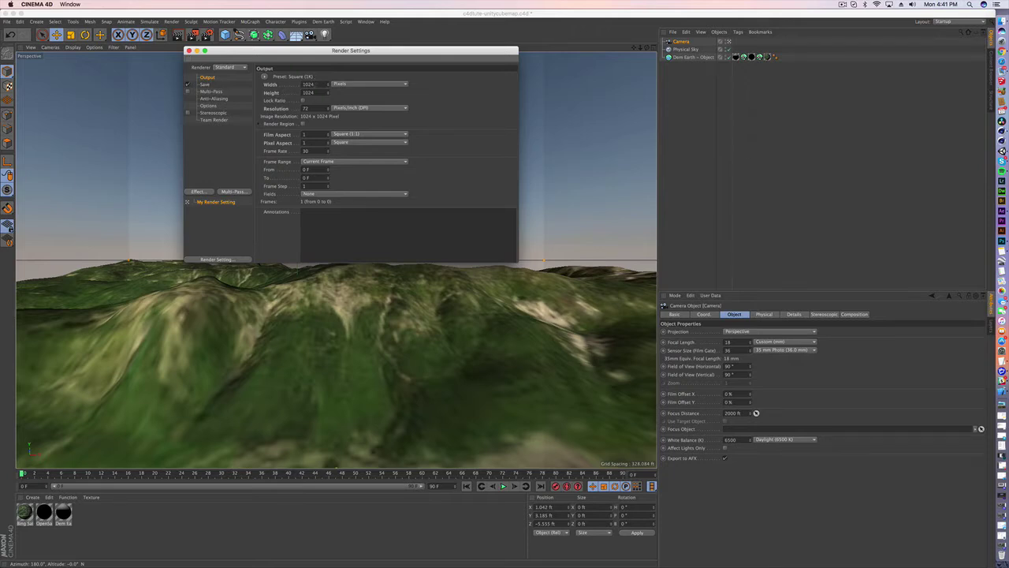
double_click(308, 85)
key("Tab")
Step: Save renders as JPEG files named Front in the NewTutorial folder
left_click(206, 85)
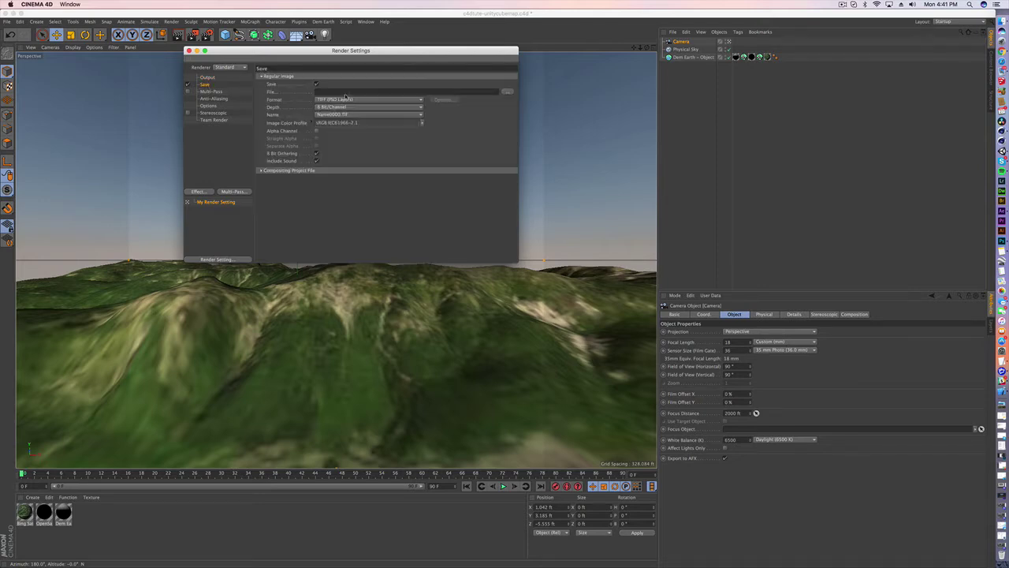
left_click(343, 101)
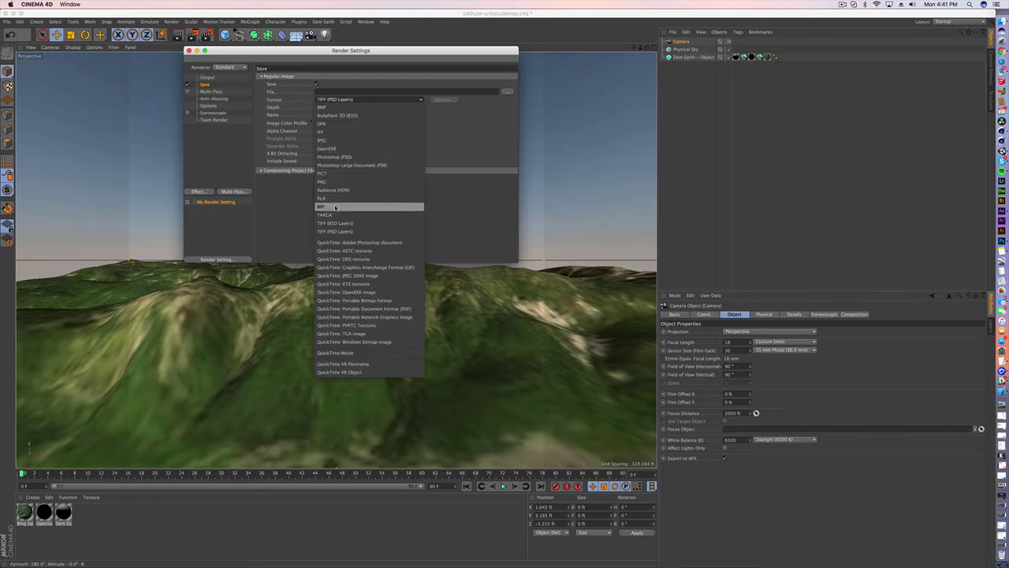
left_click(342, 139)
left_click(507, 92)
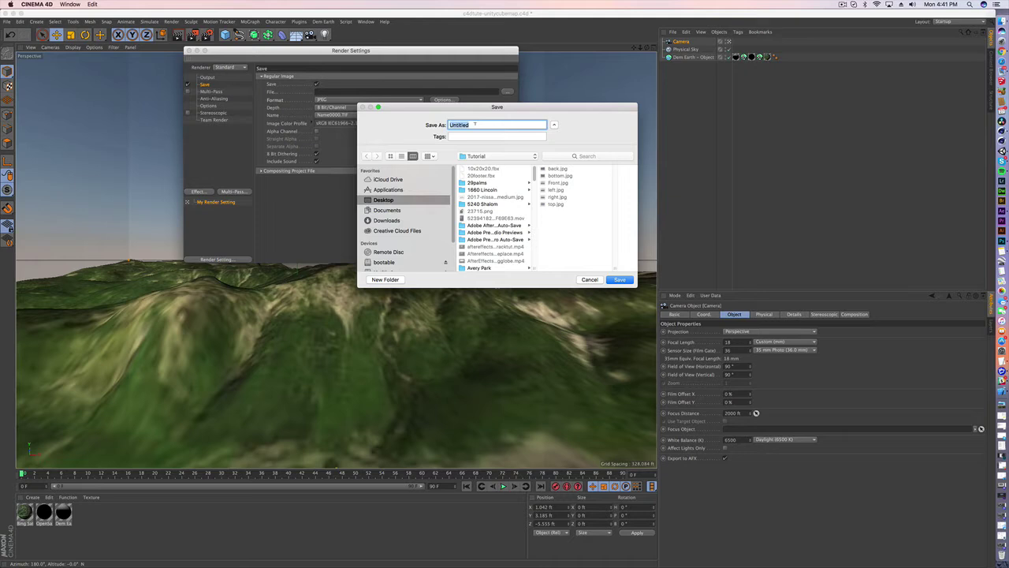
type("NewTutorial")
key("Return")
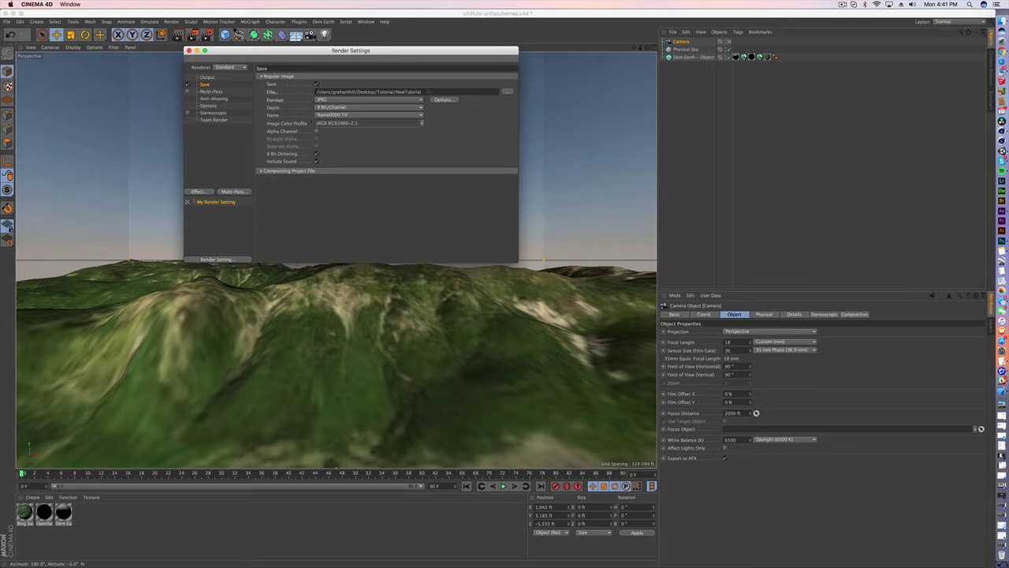
type("Fren")
left_click(189, 51)
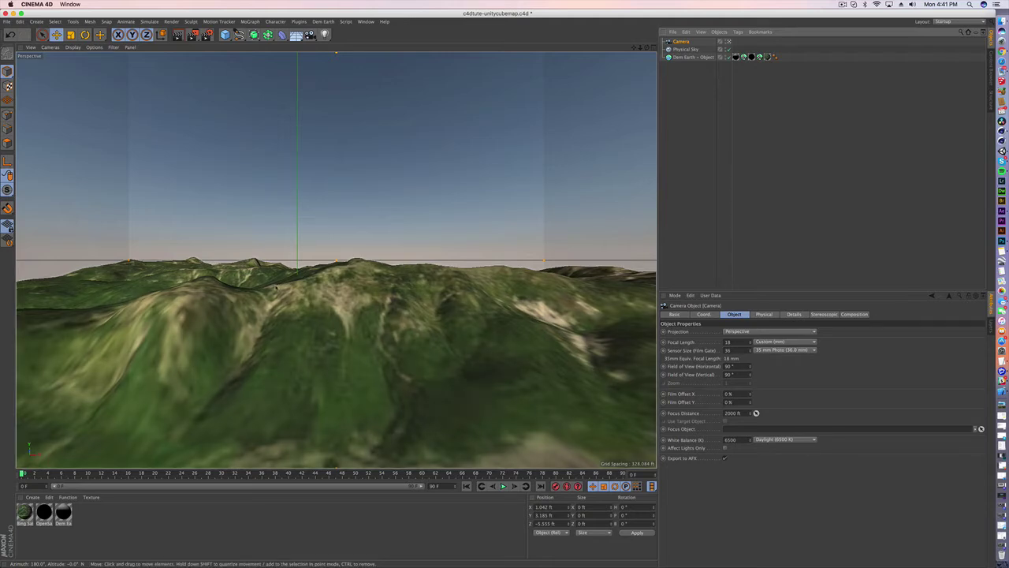
Step: Render the front camera view to the Picture Viewer and inspect Front.jpg at 75%
left_click(194, 35)
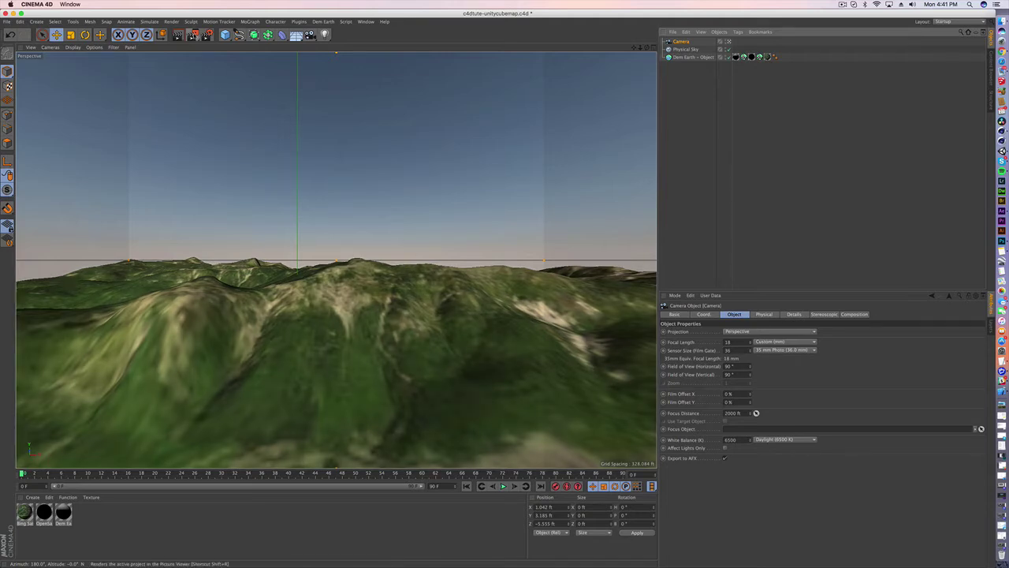
left_click(208, 35)
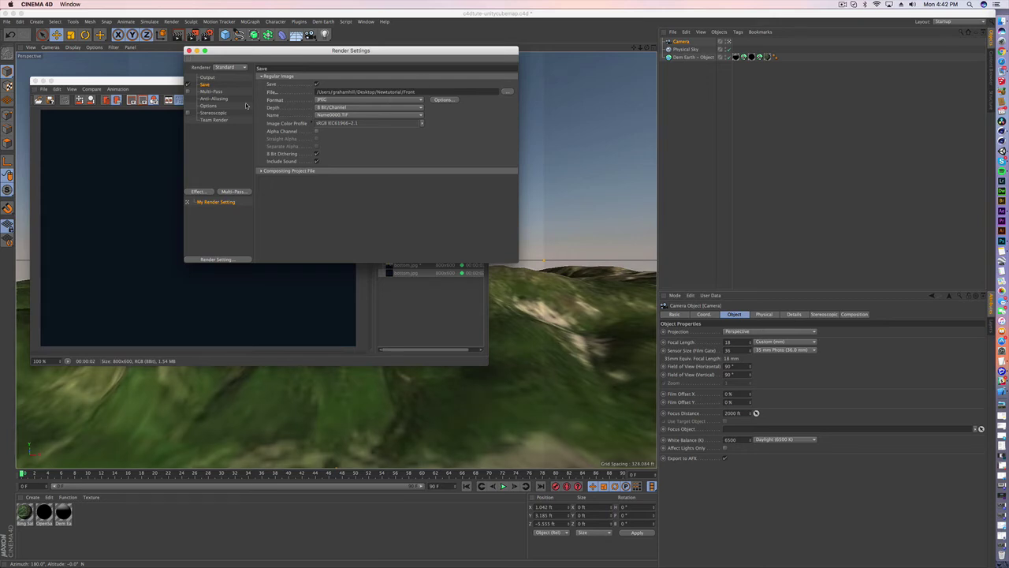
left_click(188, 50)
left_click(194, 35)
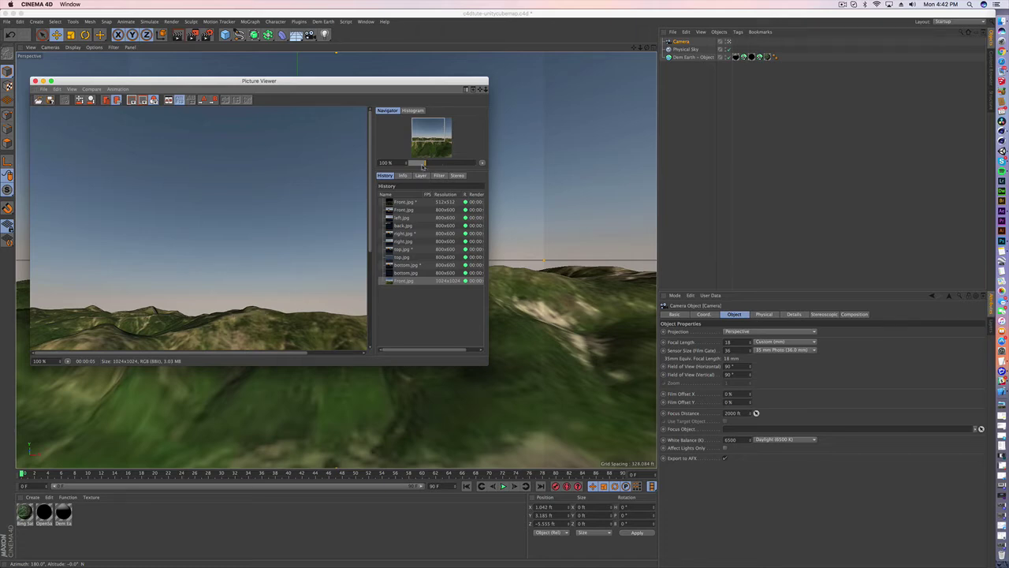
left_click_drag(424, 163, 424, 164)
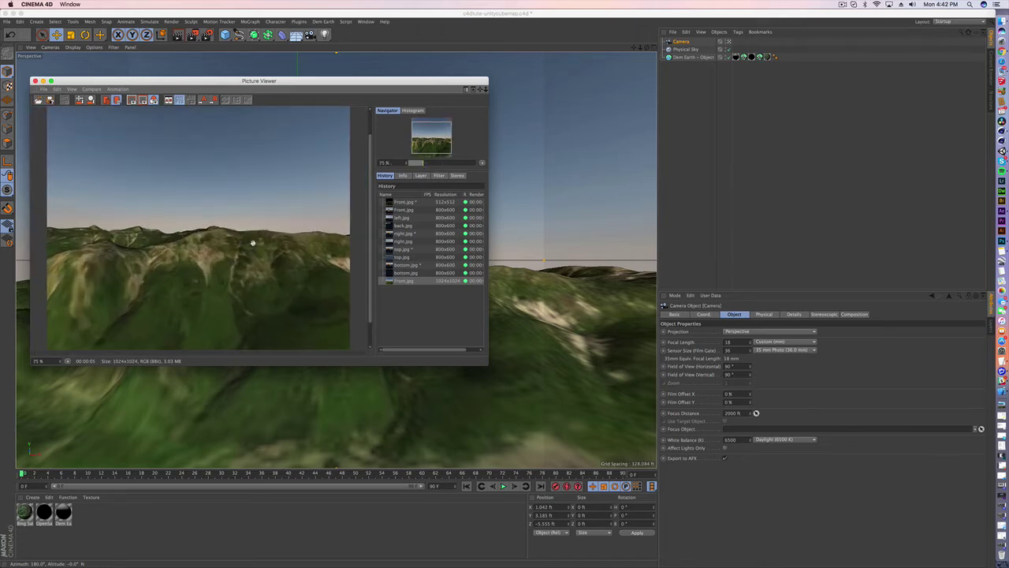
left_click_drag(491, 368, 597, 417)
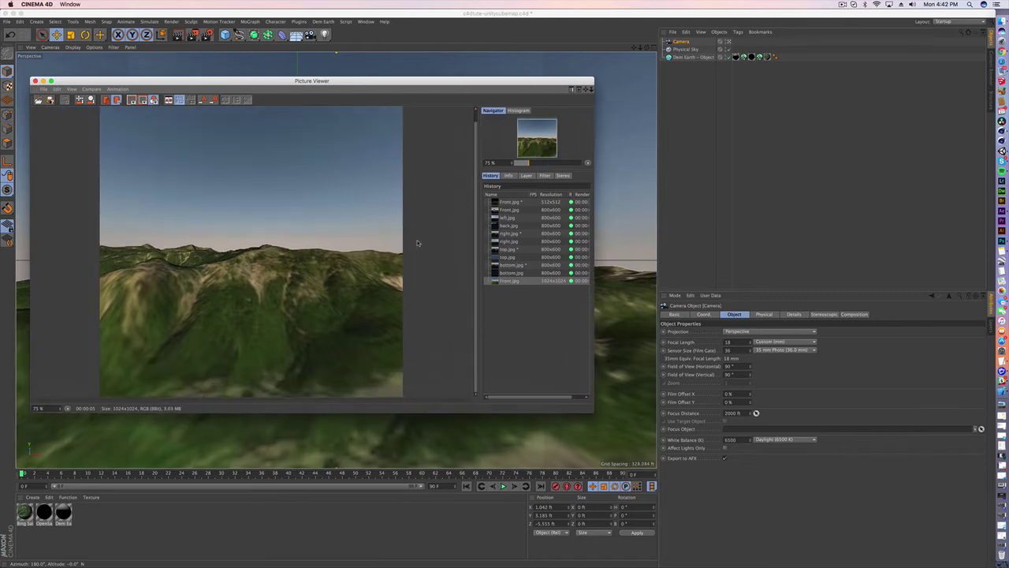
left_click(35, 80)
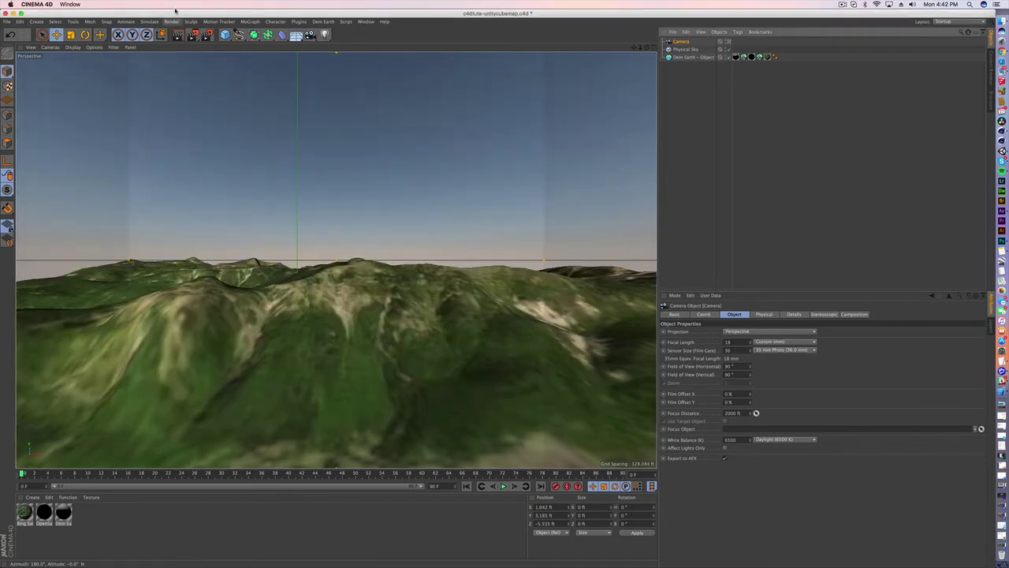
Step: Rotate the camera's heading by 90° with the Rotate tool
left_click(729, 41)
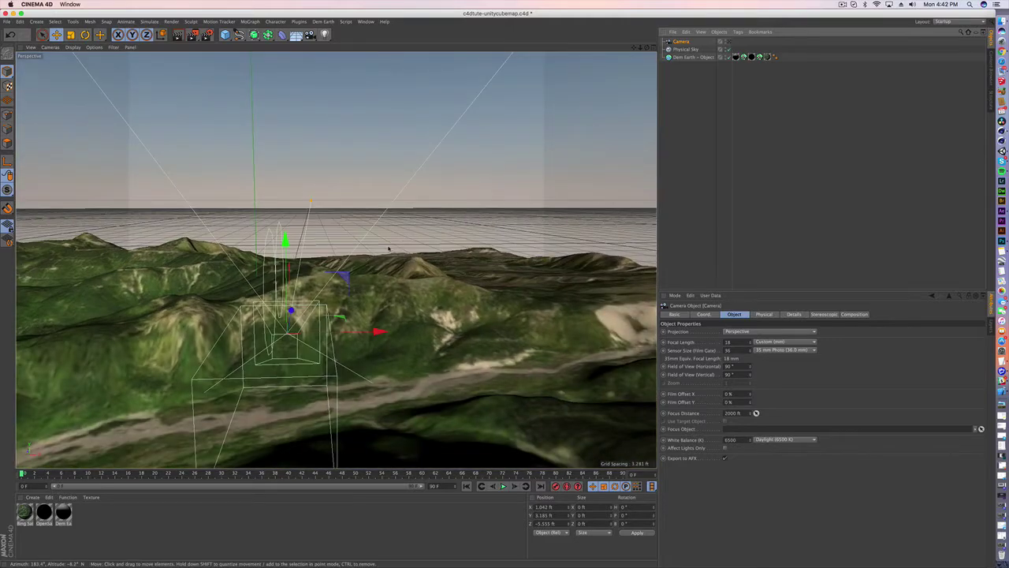
key("r")
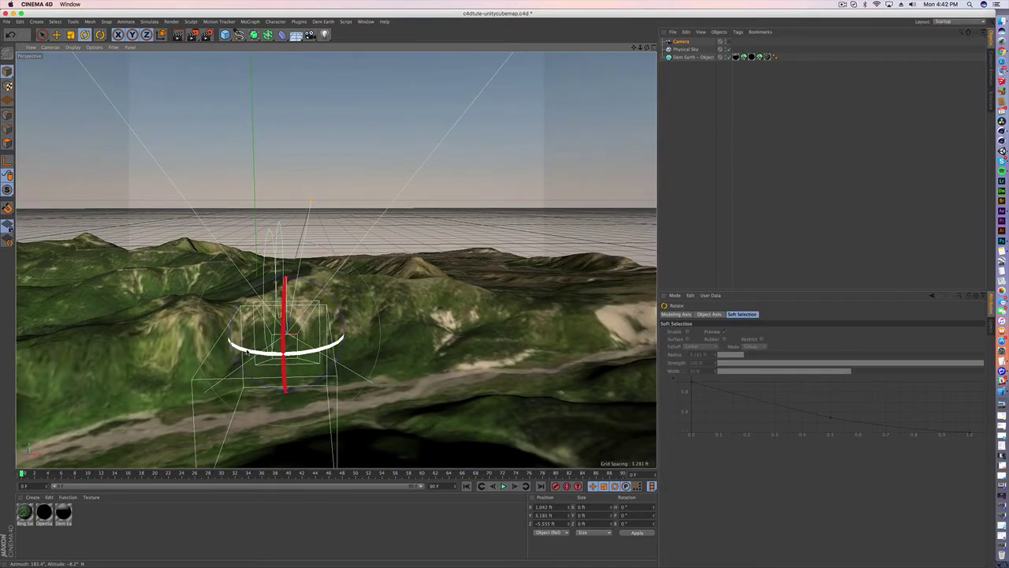
left_click_drag(247, 352, 334, 344)
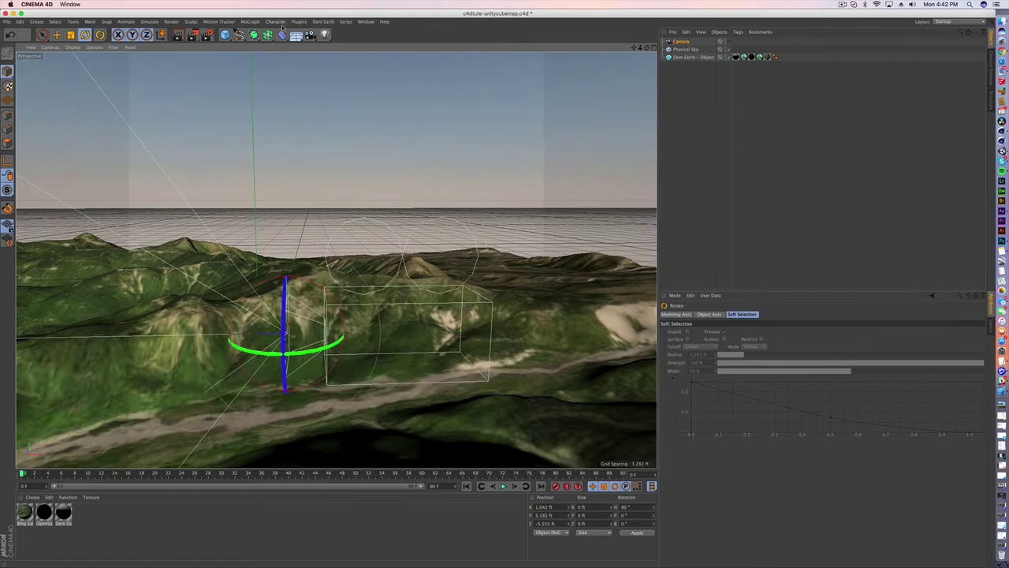
Step: Rename the output file to 'left' and render the rotated camera view
left_click(207, 34)
double_click(408, 91)
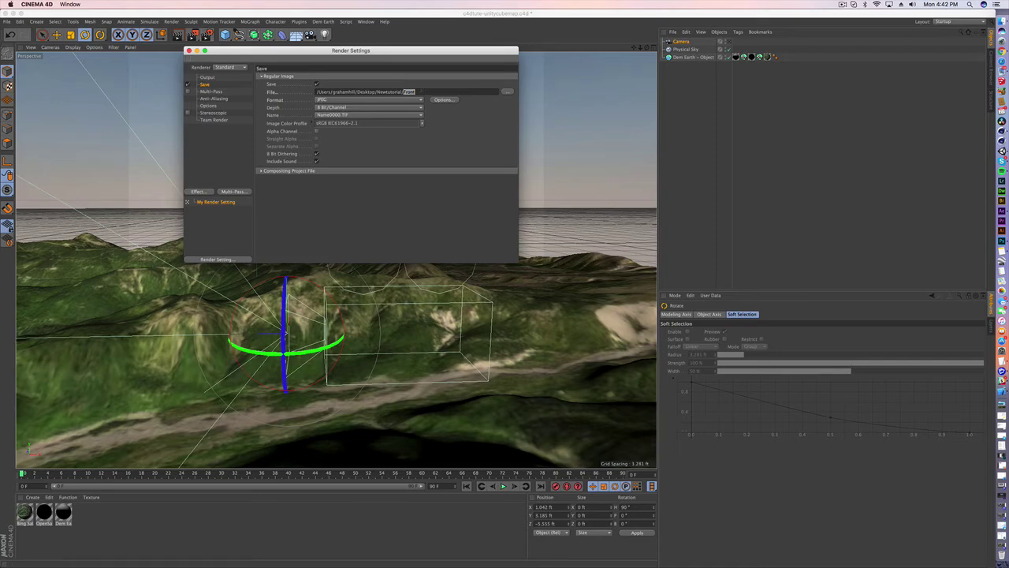
type("left")
left_click(188, 51)
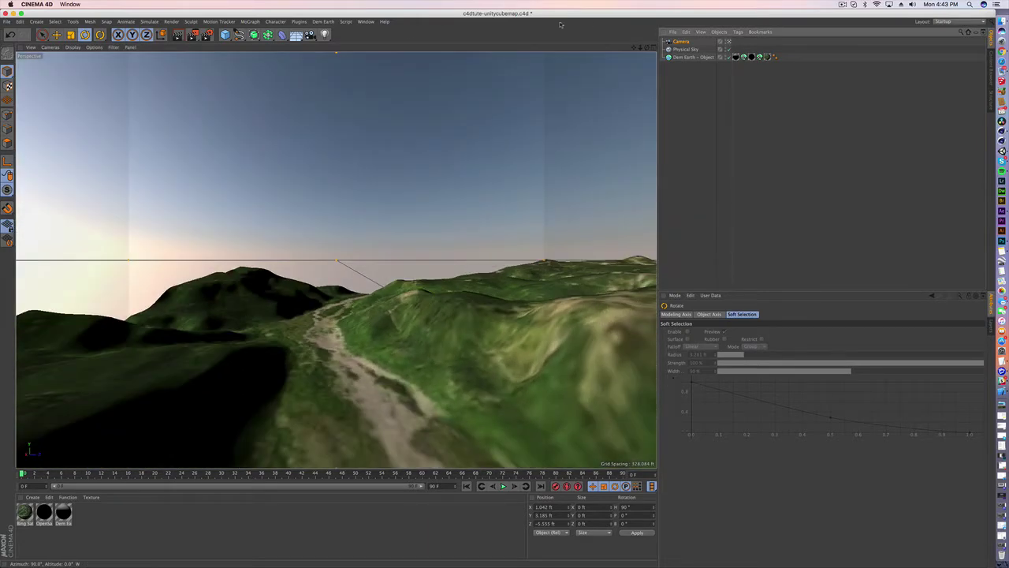
left_click(192, 35)
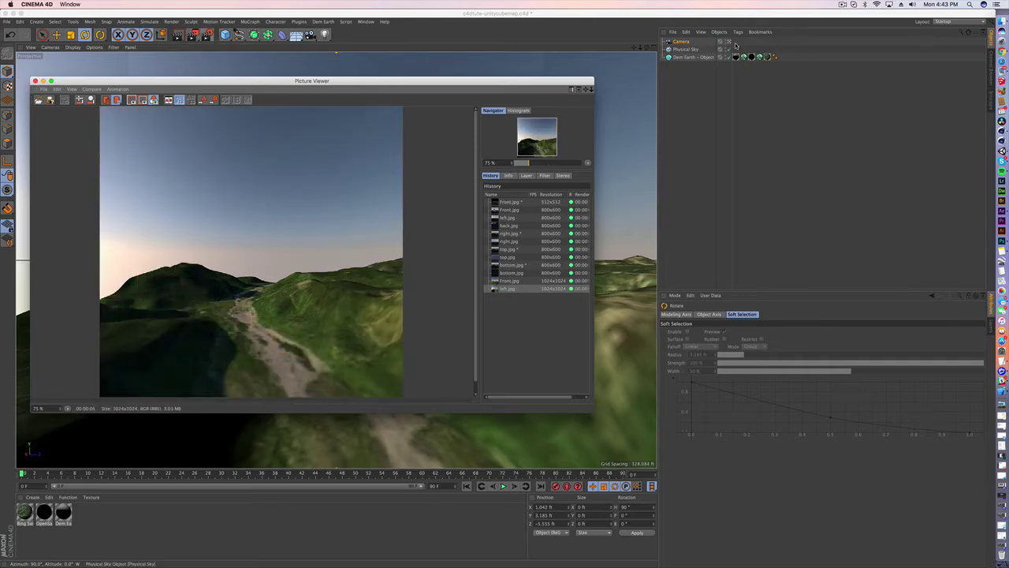
Step: Turn the camera's heading further around to 180°
left_click(35, 81)
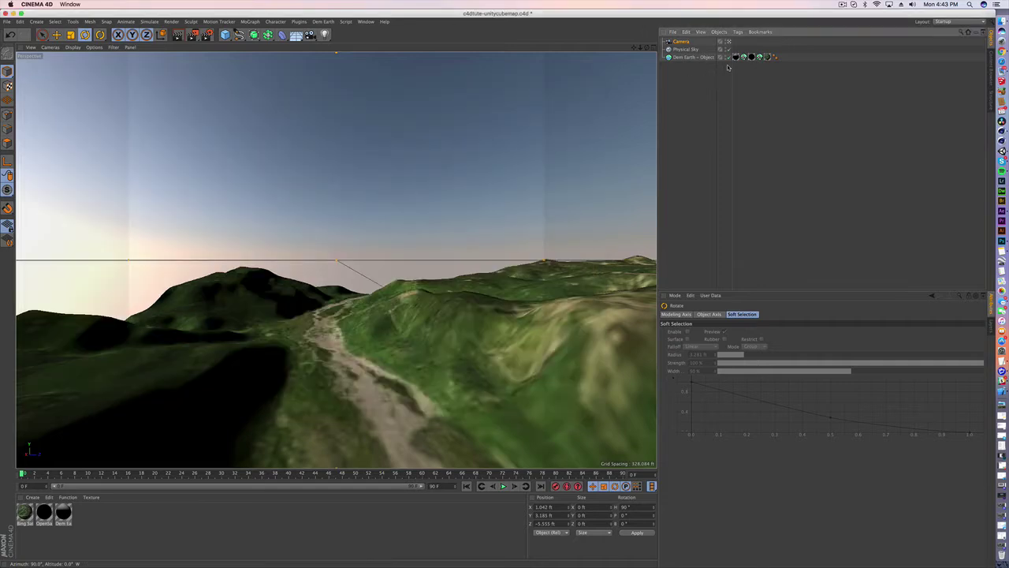
left_click(730, 41)
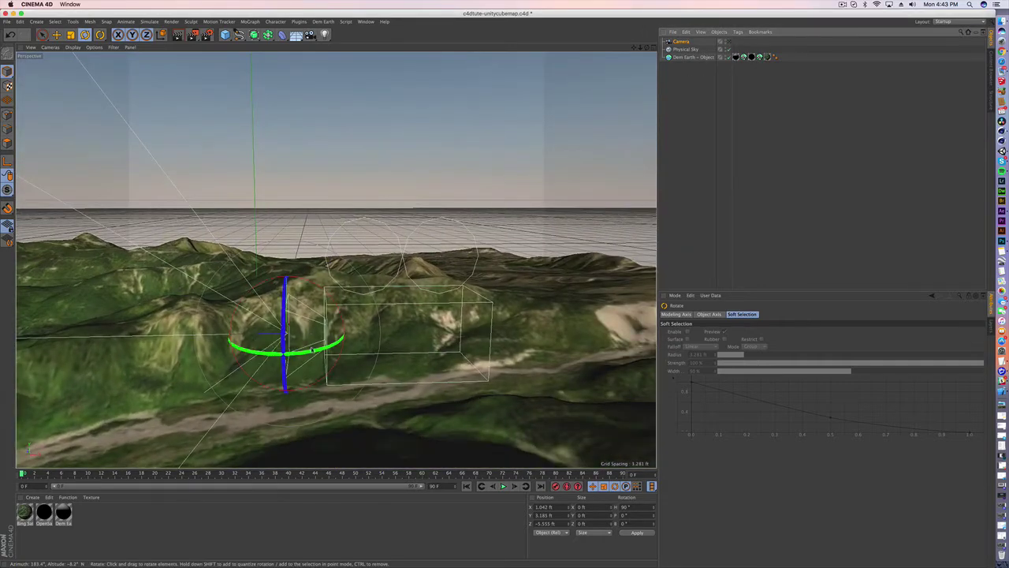
left_click_drag(313, 349, 390, 318)
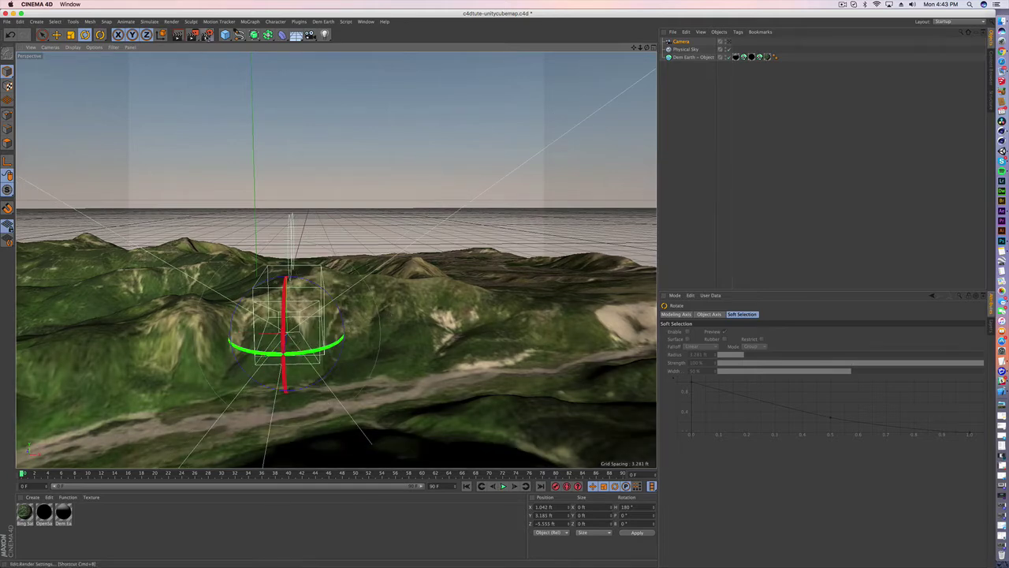
Step: Render the camera's view of the bright-sky terrain as a 1024×1024 back.jpg
left_click(206, 35)
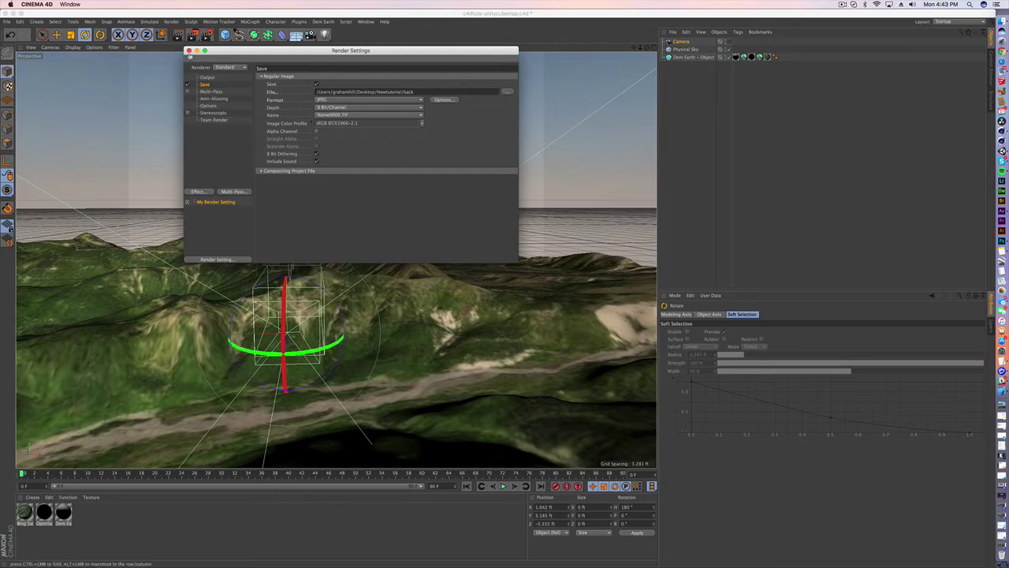
left_click(189, 50)
left_click(728, 41)
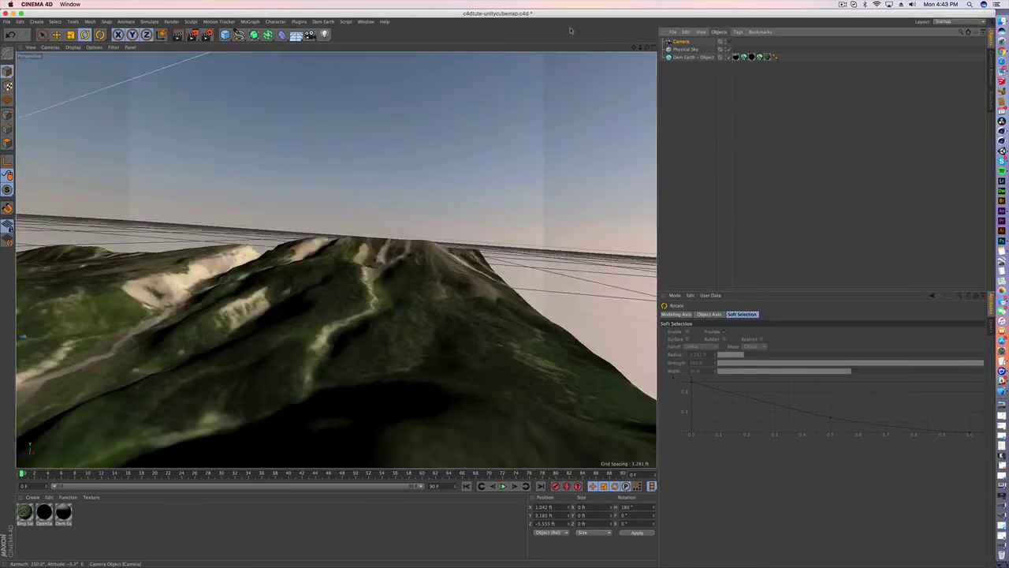
left_click(192, 34)
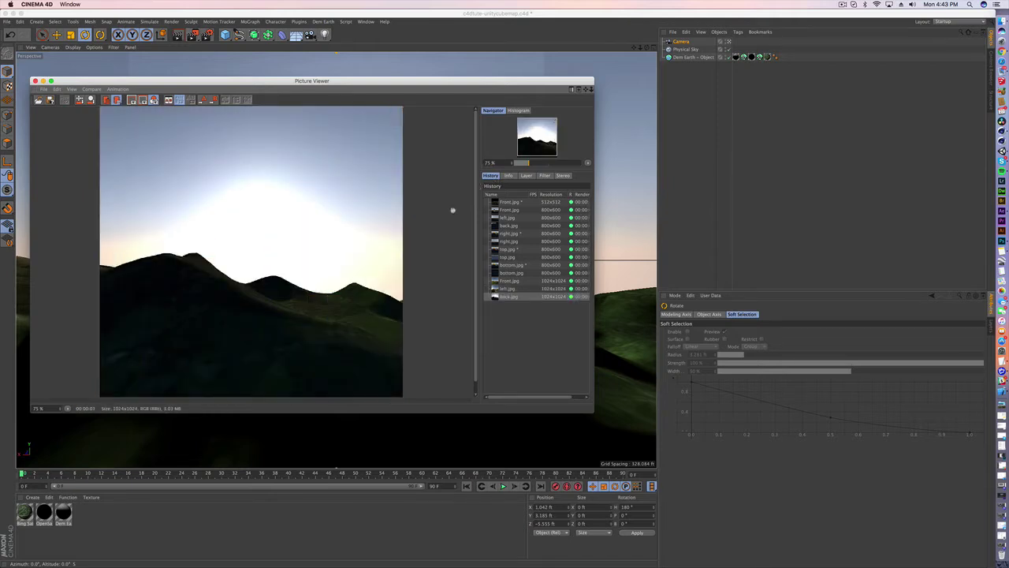
left_click(34, 80)
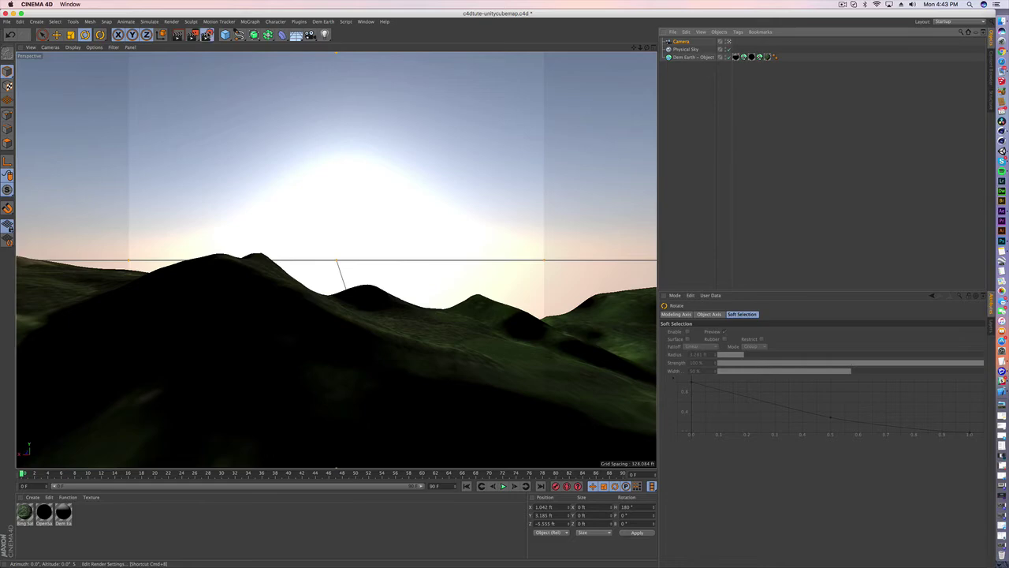
left_click(207, 36)
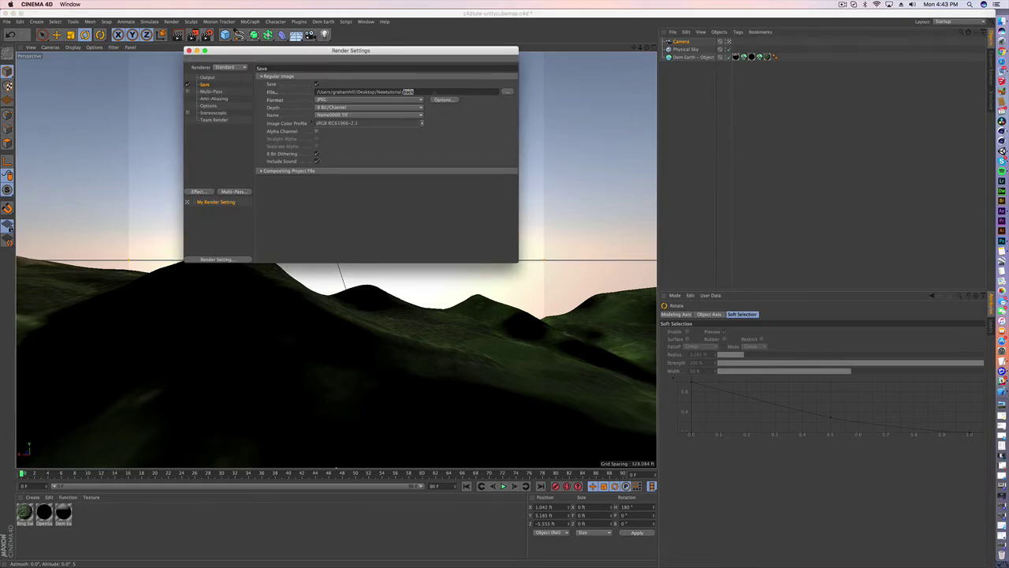
left_click(188, 51)
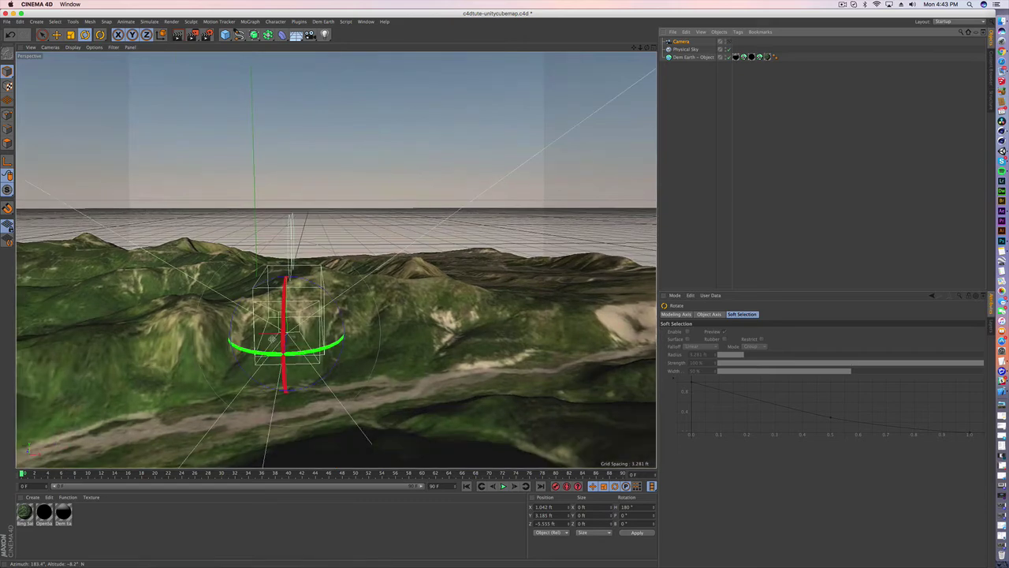
Step: Turn the camera to a 270° heading and render that view as right.jpg
left_click_drag(257, 353, 342, 340)
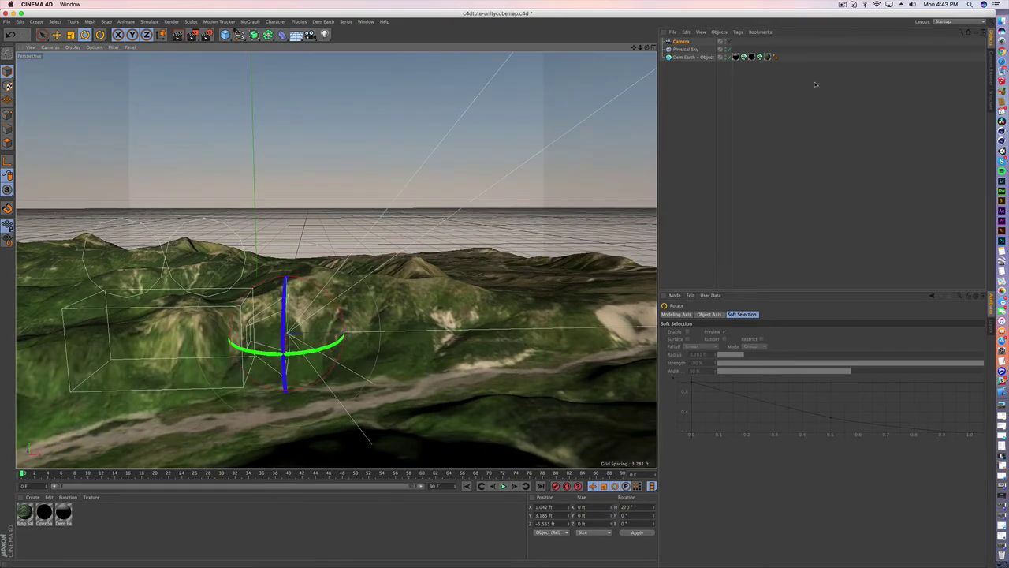
left_click(729, 43)
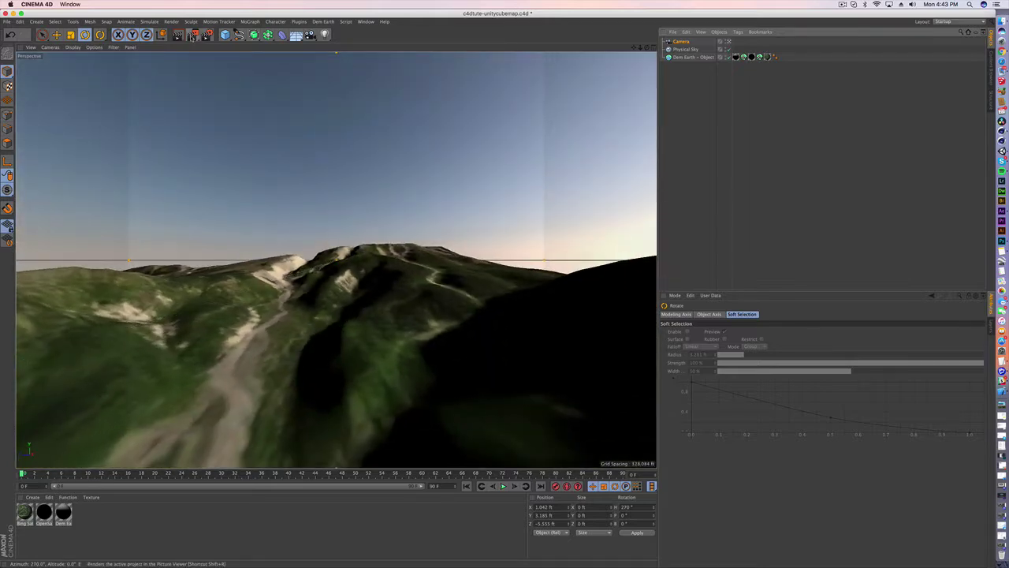
left_click(192, 34)
key("shift+r")
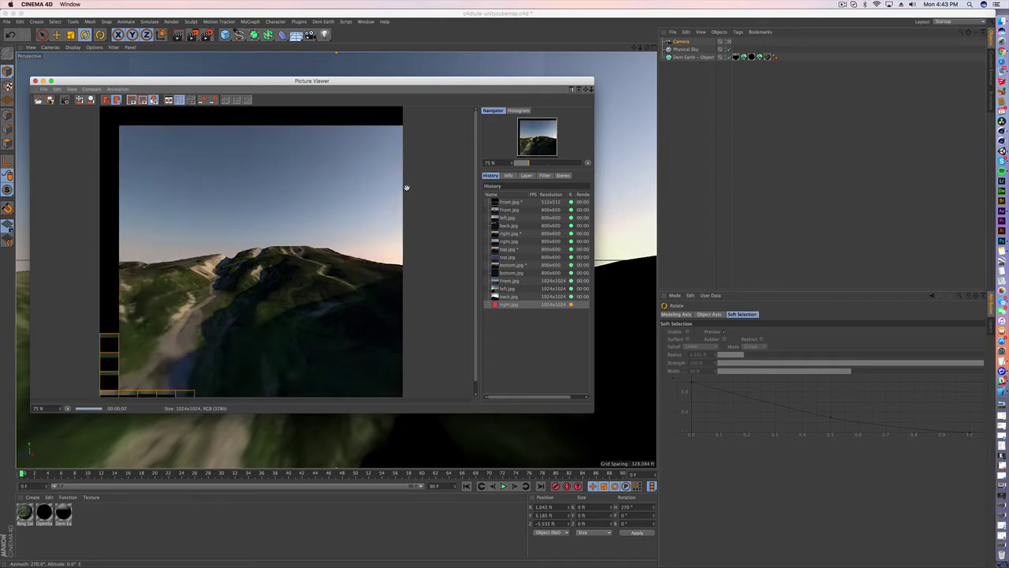
left_click(35, 80)
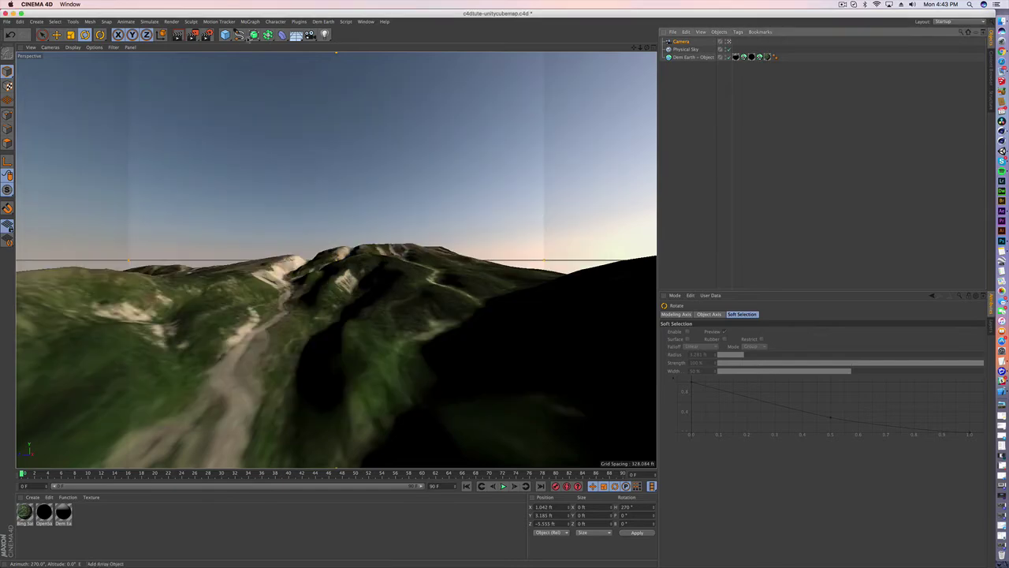
Step: Aim the camera straight up (H 360°, P 90°) and render the starry sky as top.jpg
left_click(728, 42)
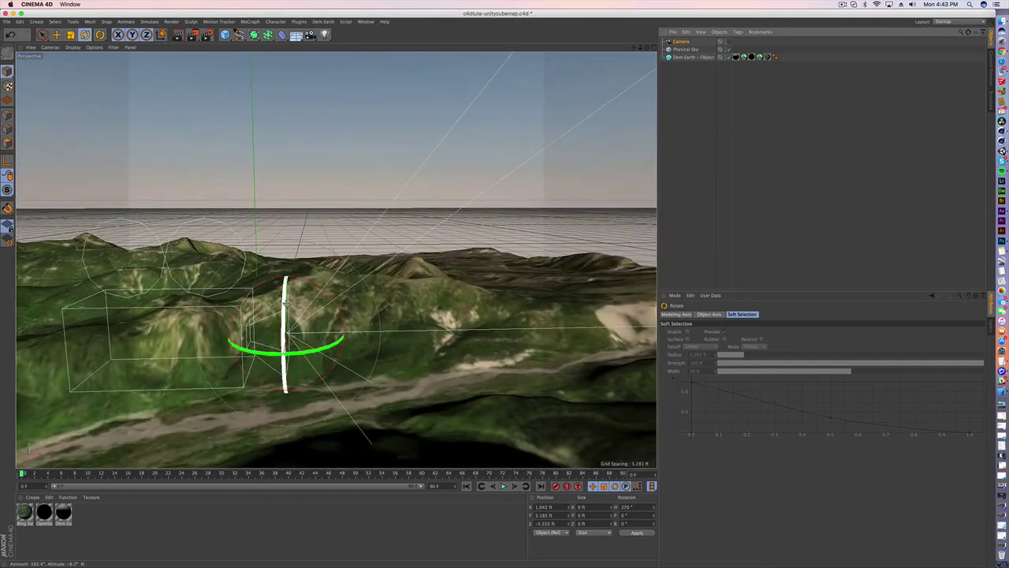
left_click_drag(338, 343, 347, 337)
left_click_drag(283, 286, 280, 374)
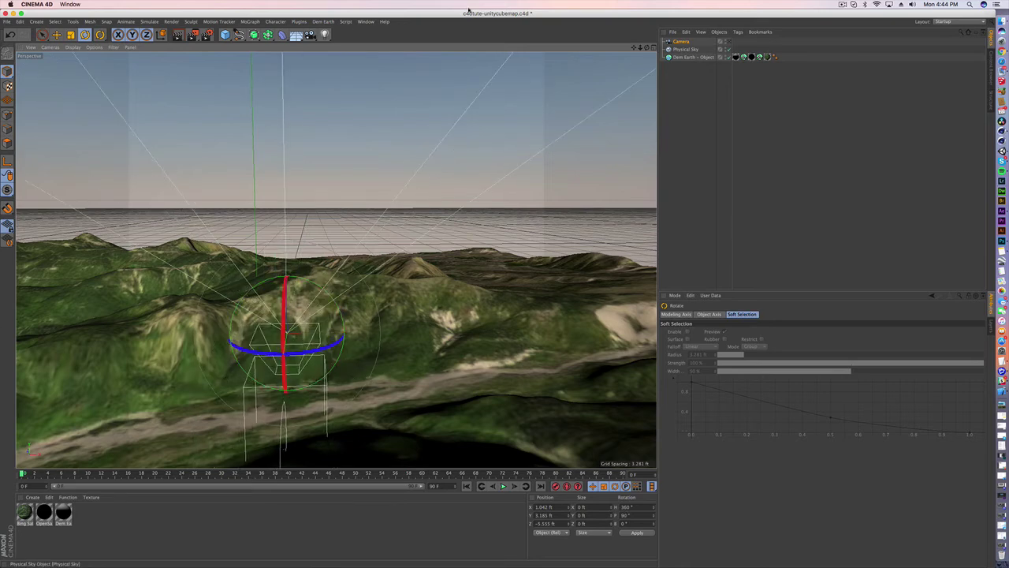
left_click(207, 34)
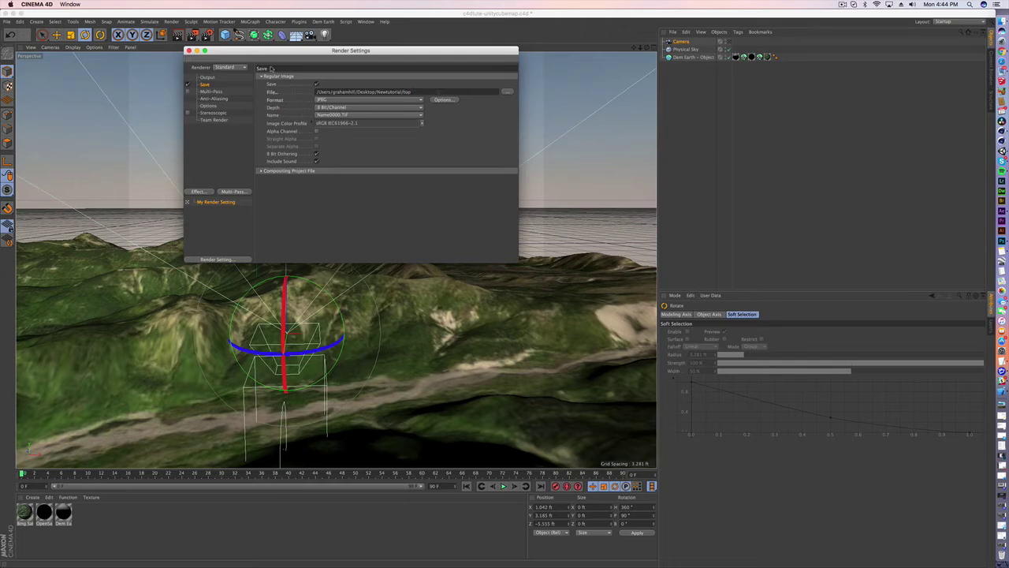
left_click(728, 41)
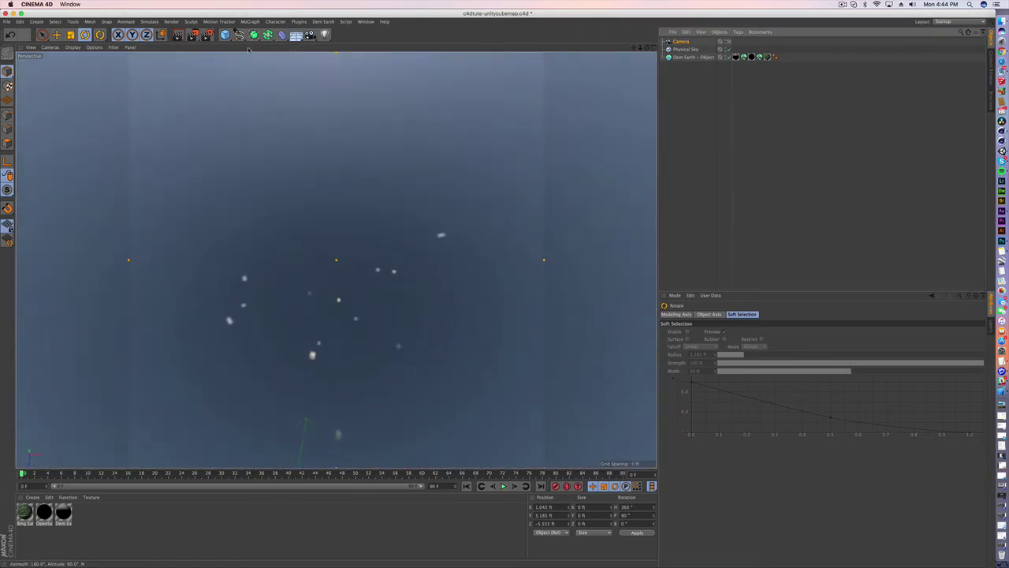
left_click(193, 34)
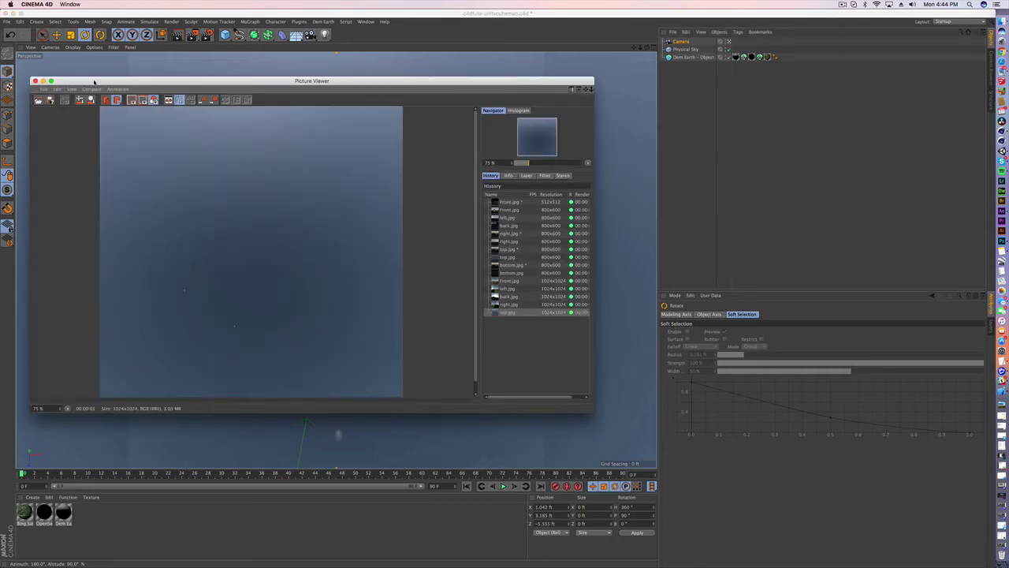
left_click(34, 81)
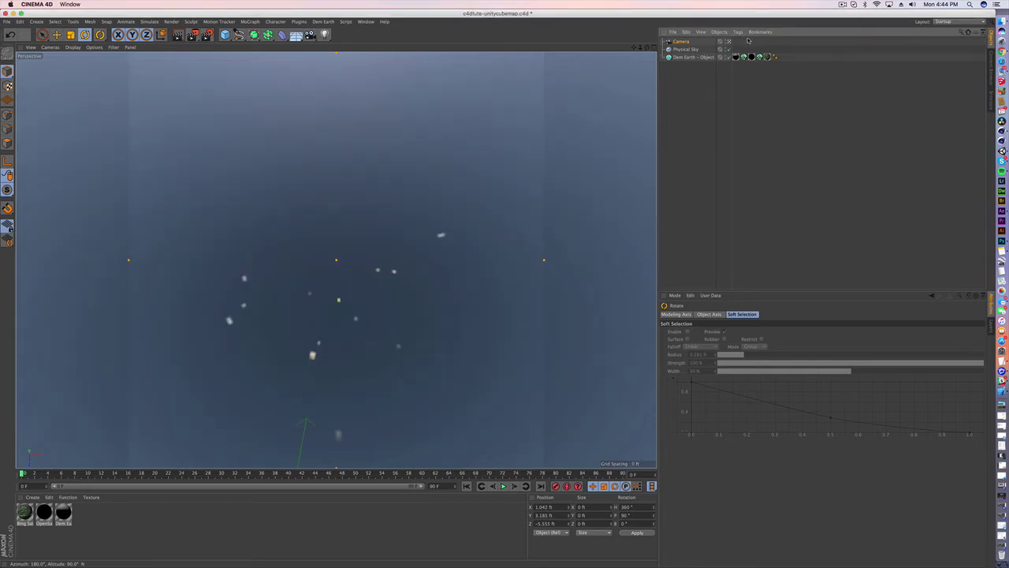
Step: Pitch the camera to −90° so it points straight down at the terrain
left_click_drag(325, 197, 325, 302, "alt")
left_click_drag(286, 332, 342, 156)
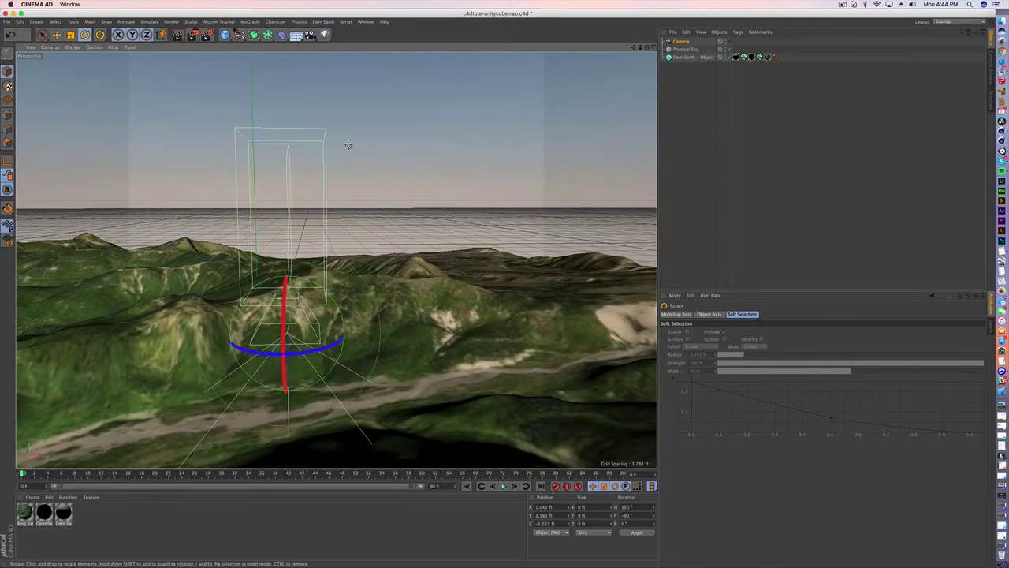
key("super+b")
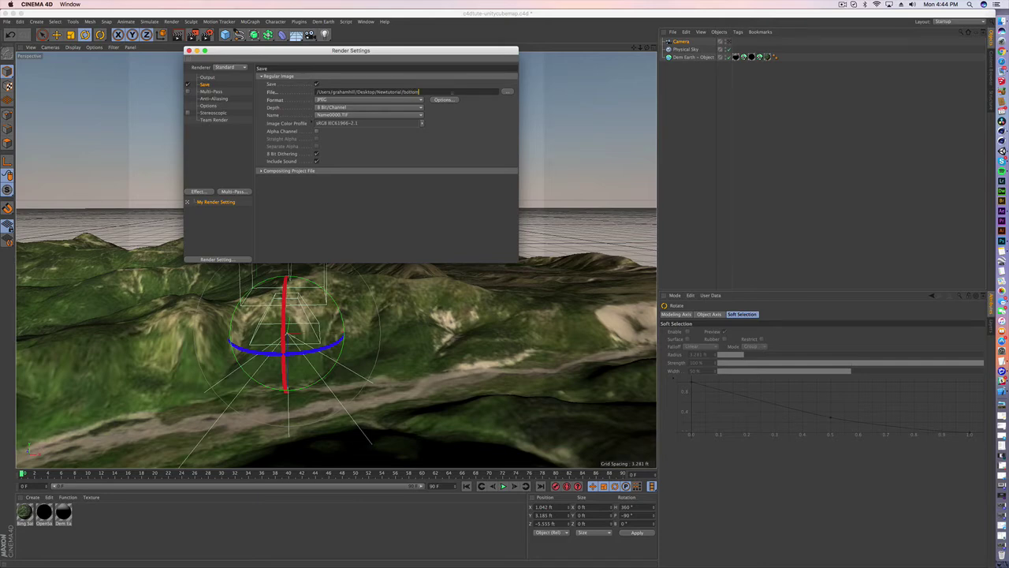
Step: Render the downward terrain view as bottom.jpg through the camera, then switch to Unity
left_click(192, 35)
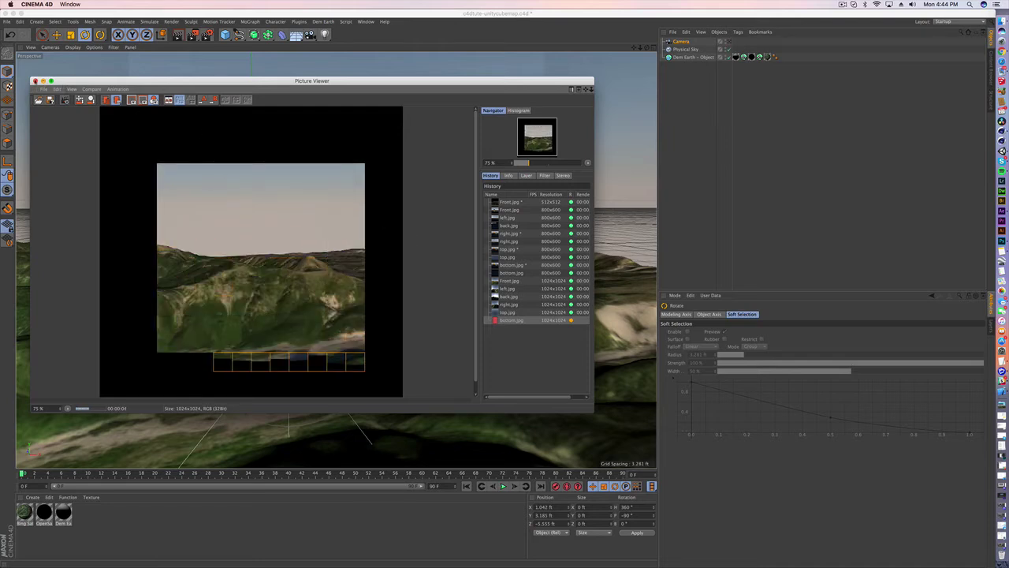
left_click(34, 81)
left_click(556, 182)
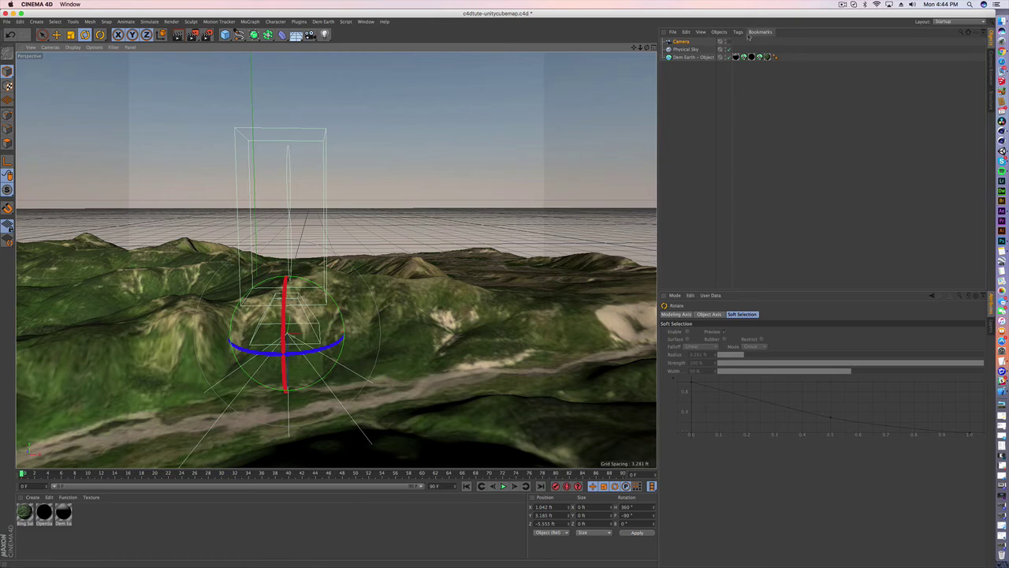
left_click(730, 43)
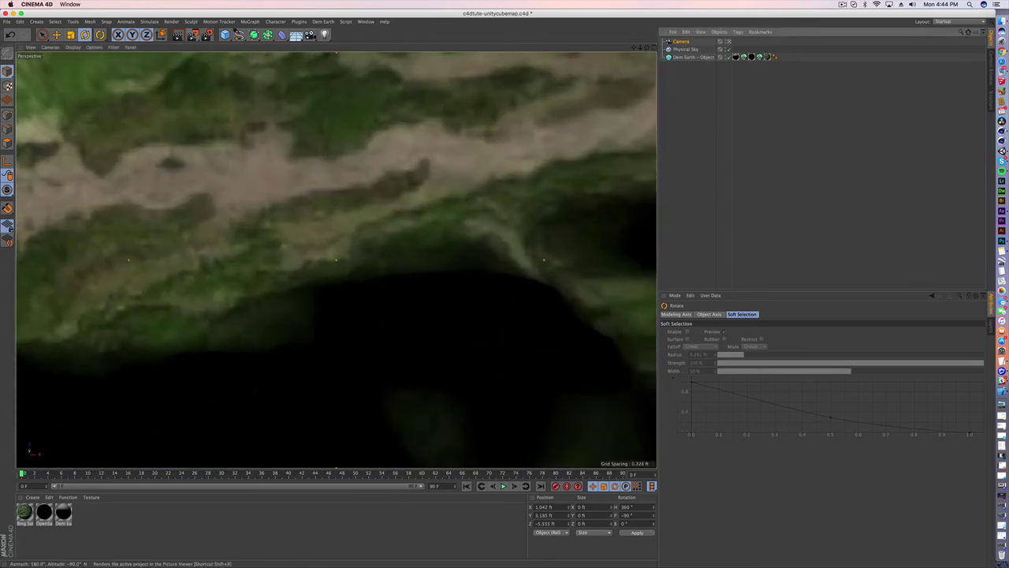
left_click(192, 35)
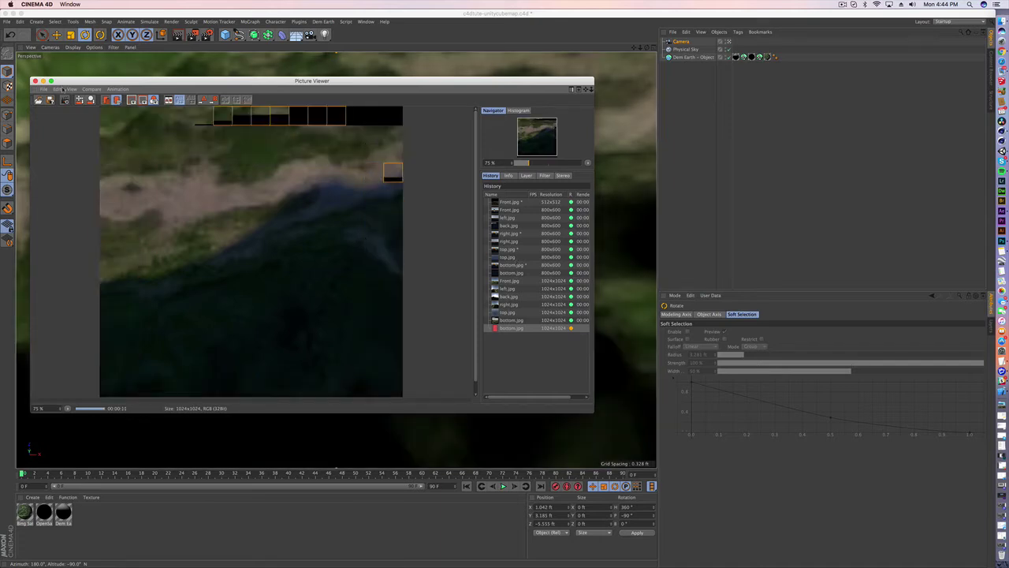
left_click(1002, 152)
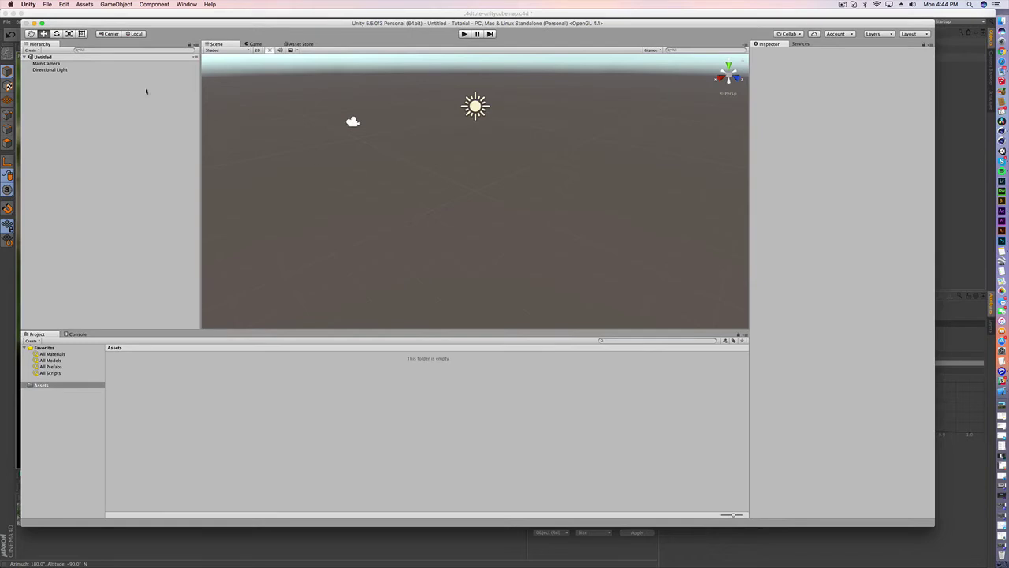
Step: Delete the Directional Light from the Untitled scene's Hierarchy
left_click(51, 70)
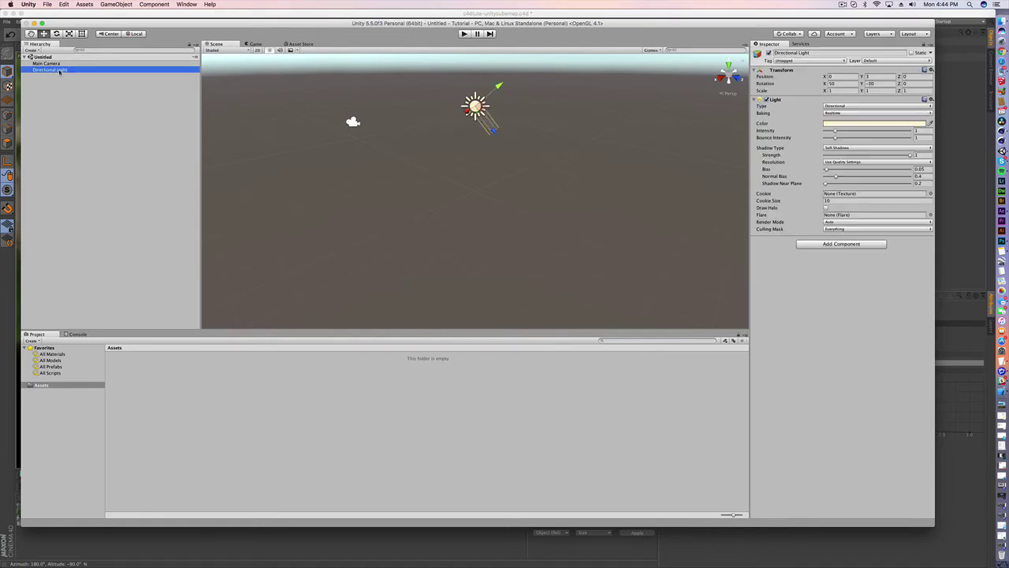
right_click(59, 71)
left_click(75, 105)
Step: Start importing a new asset with Import New Asset…
left_click(63, 4)
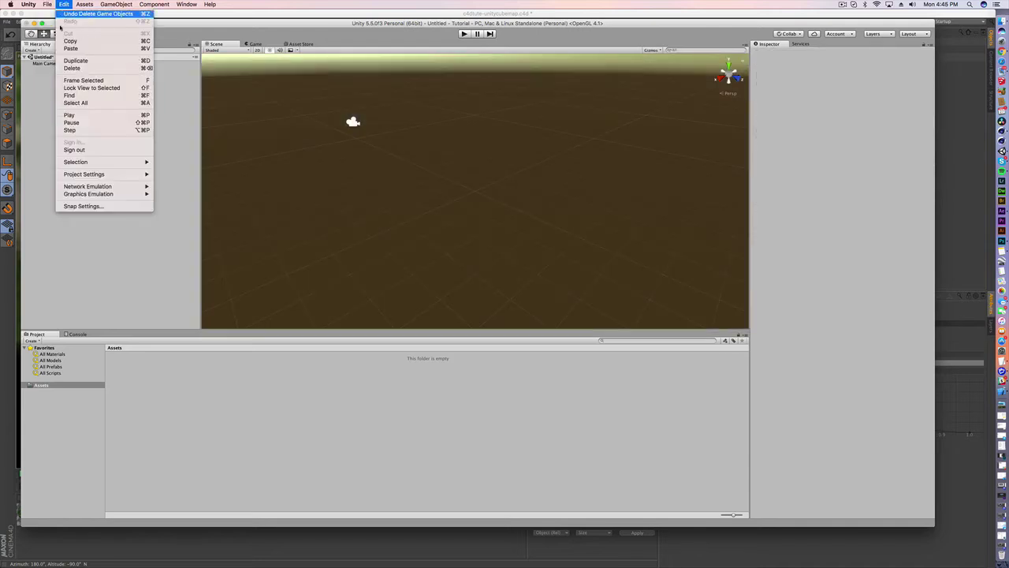
mouse_move(84, 4)
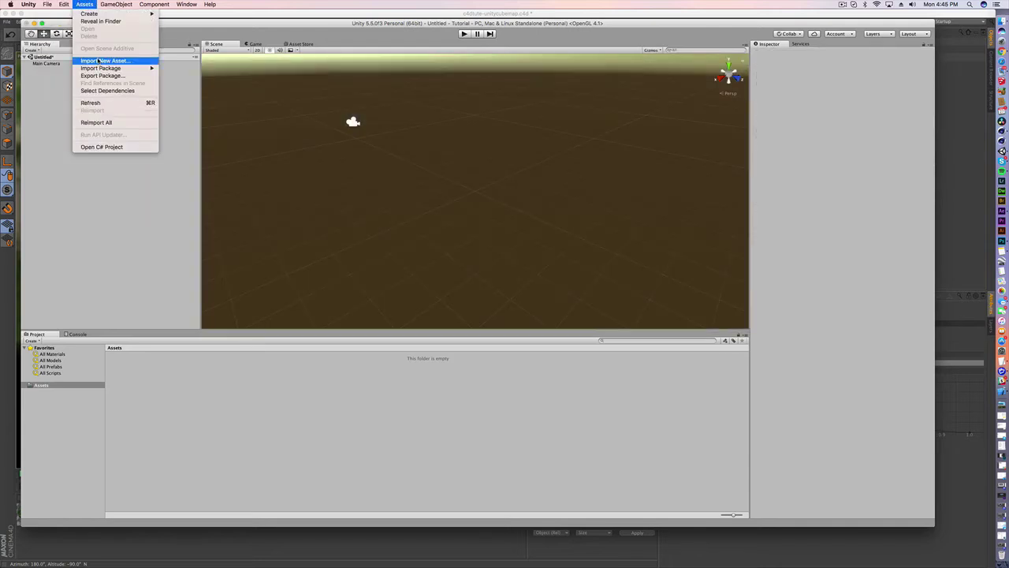
left_click(98, 61)
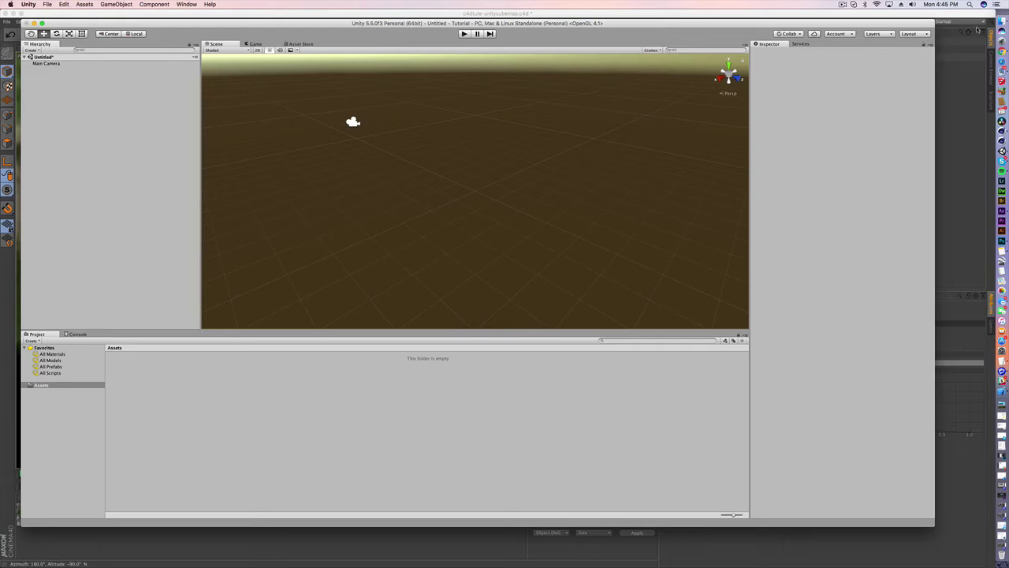
Step: Copy the Desktop's Newtutorial folder of six JPEGs into Unity's Assets and close Finder
left_click(227, 110)
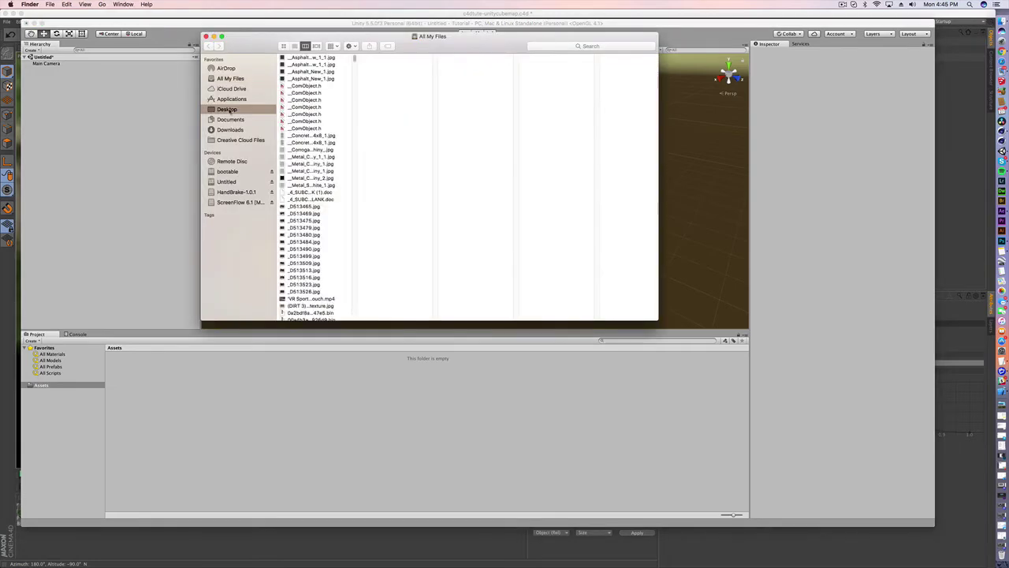
scroll(319, 194, "down", 5)
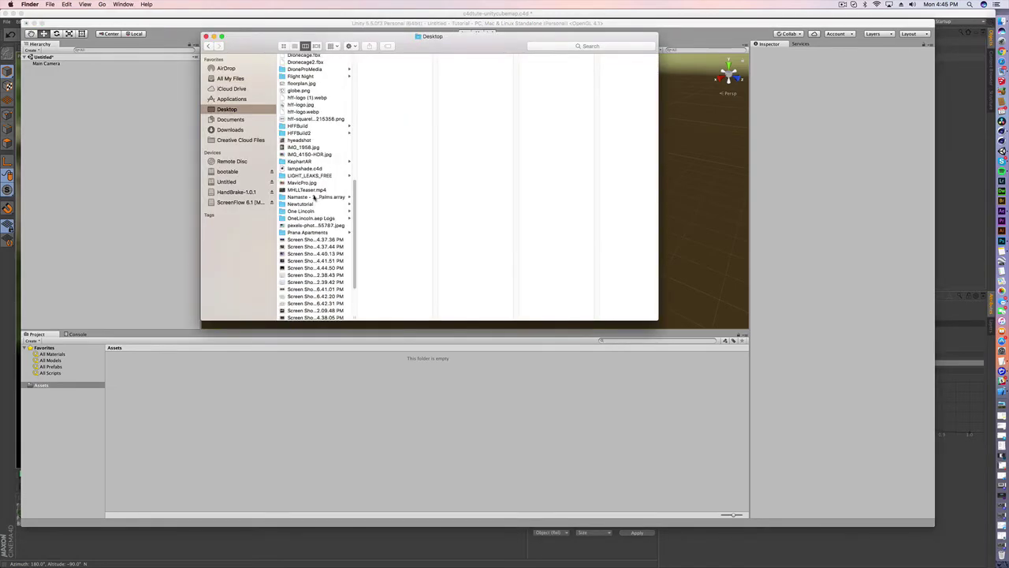
left_click(314, 197)
left_click(307, 204)
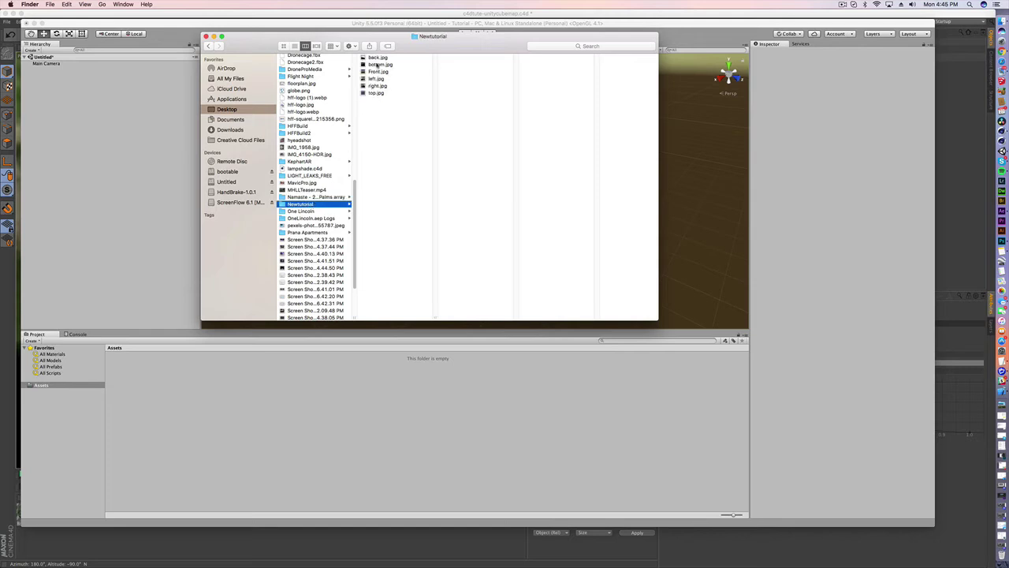
left_click_drag(296, 206, 203, 40)
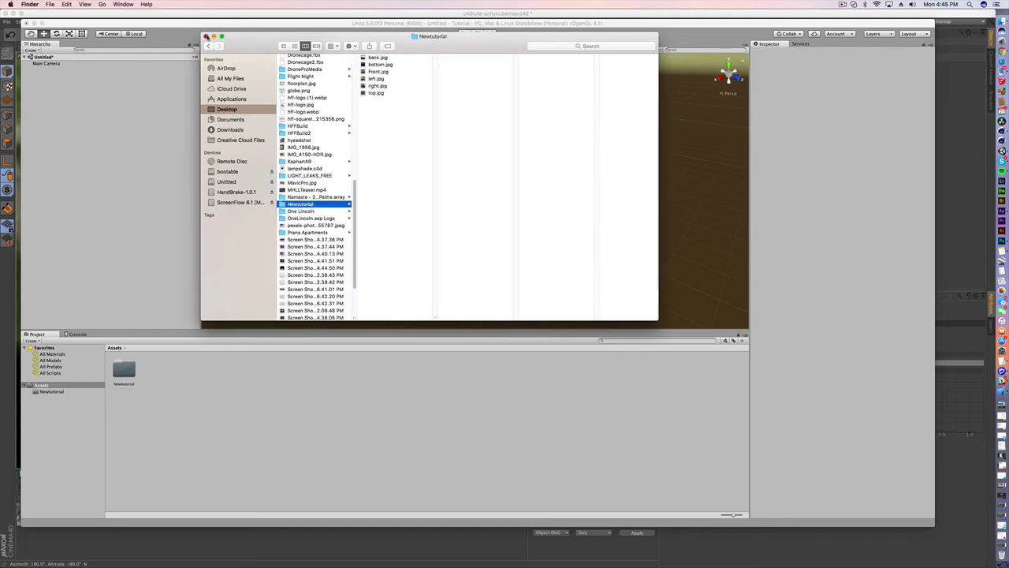
left_click(206, 36)
Step: Open the Newtutorial folder and inspect the bottom, front, left, right and top textures
double_click(119, 373)
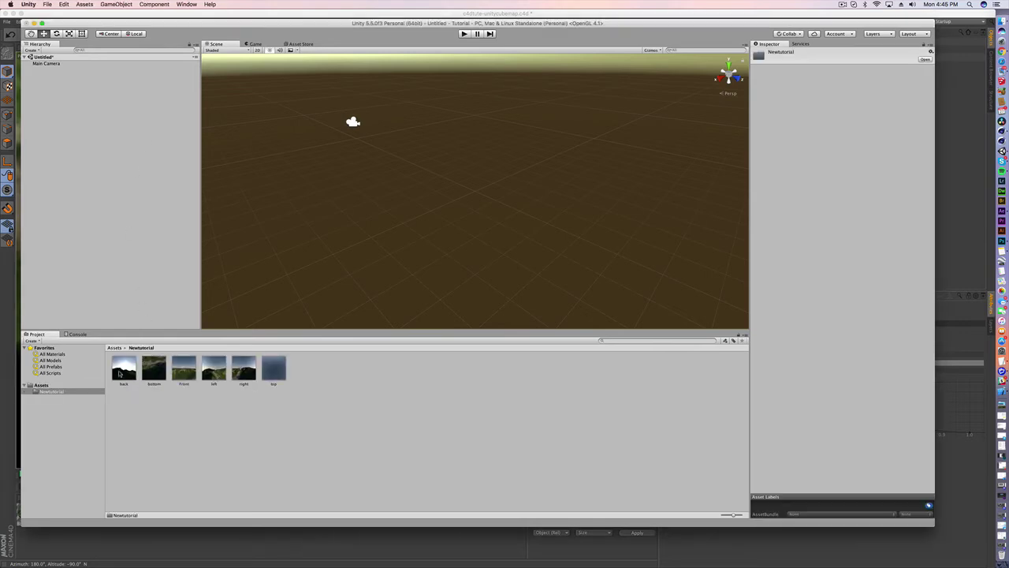
left_click(119, 371)
left_click(154, 368)
left_click(183, 367)
left_click(214, 367)
left_click(244, 367)
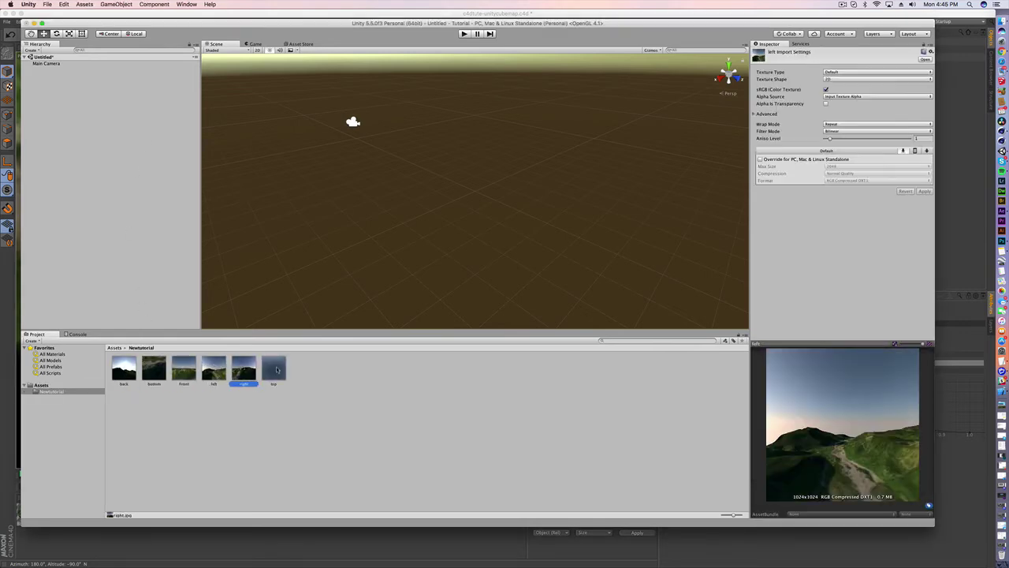
left_click(273, 368)
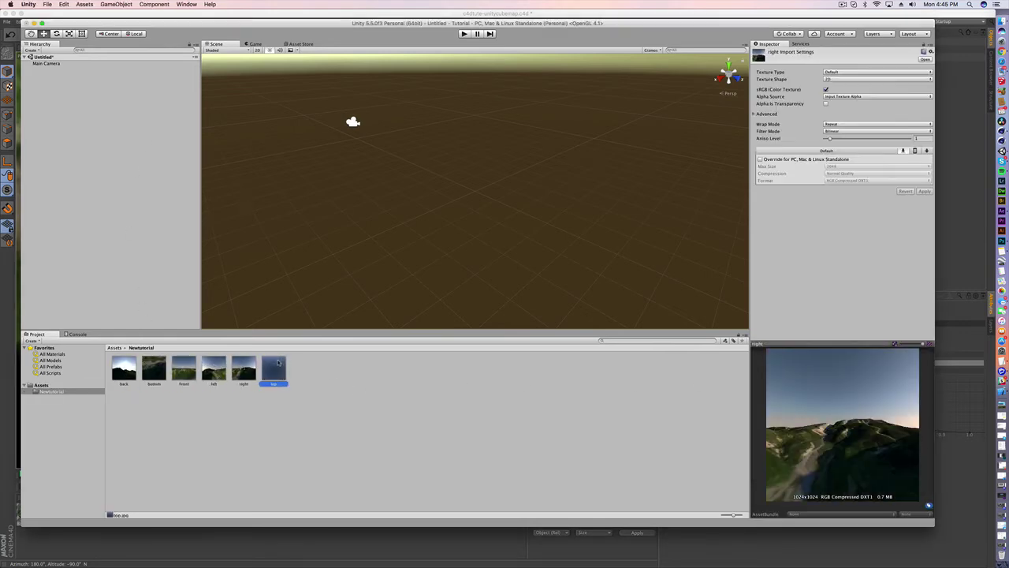
left_click(103, 391)
left_click(332, 374)
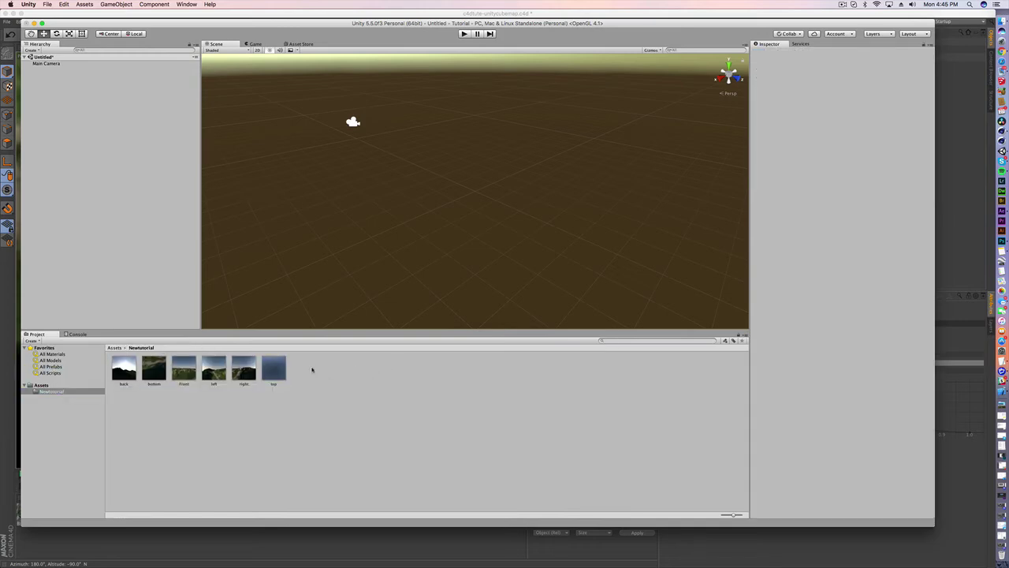
Step: Create a new material in the Newtutorial folder named Skymap
right_click(313, 367)
mouse_move(378, 370)
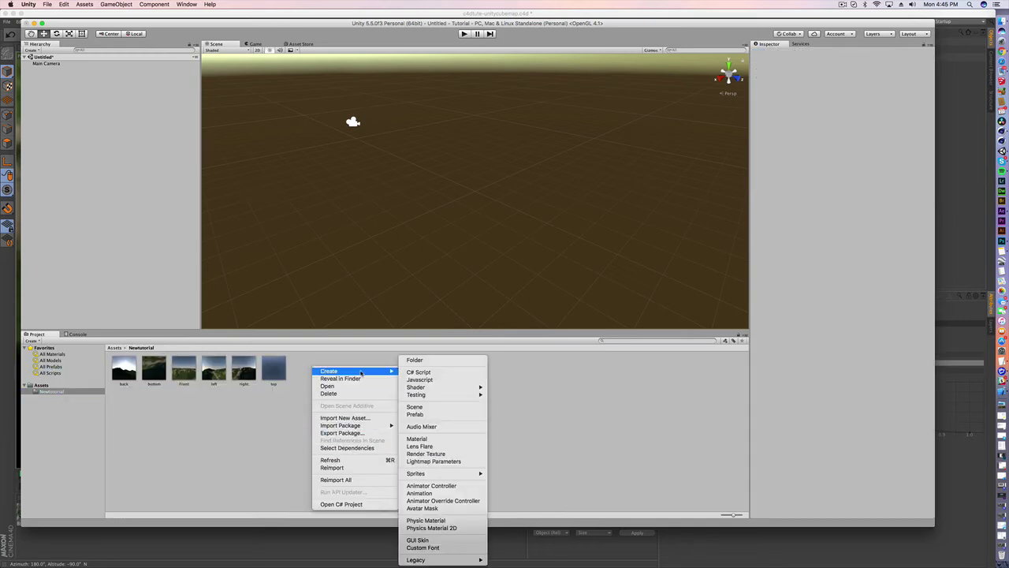
left_click(430, 439)
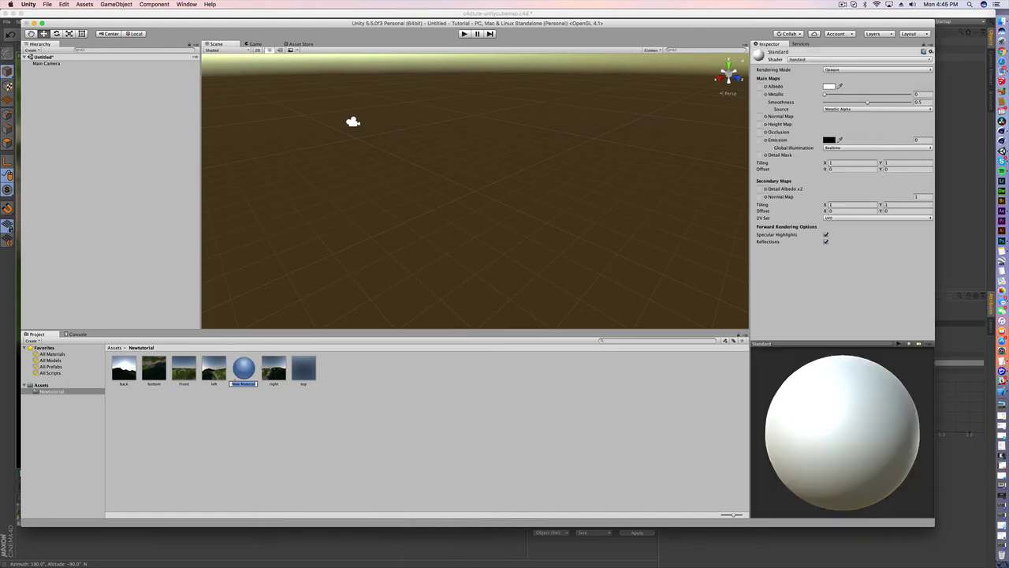
type("Skymap")
key("Return")
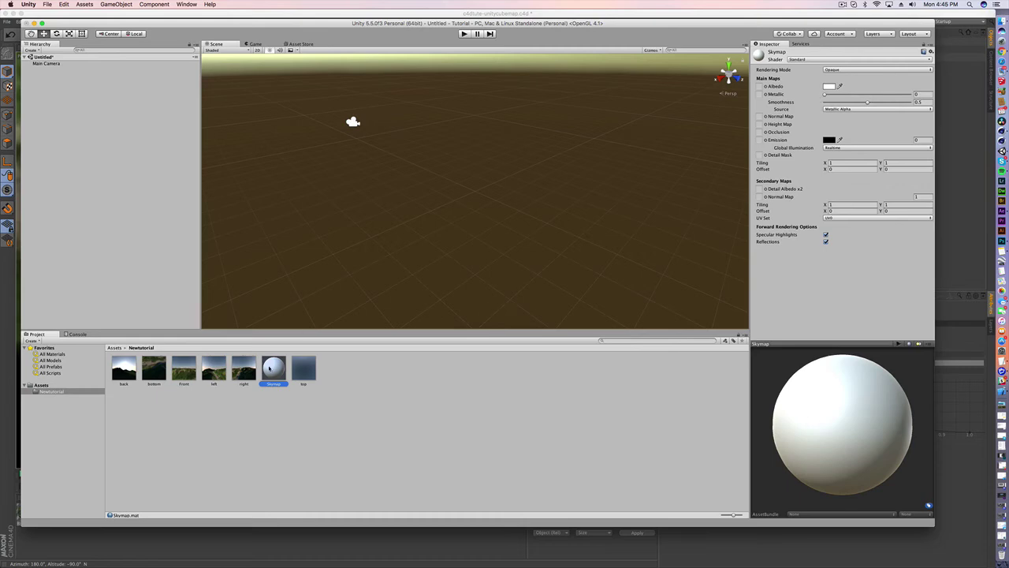
Step: Switch the Skymap material's shader to Skybox > 6 Sided
left_click(811, 61)
mouse_move(915, 111)
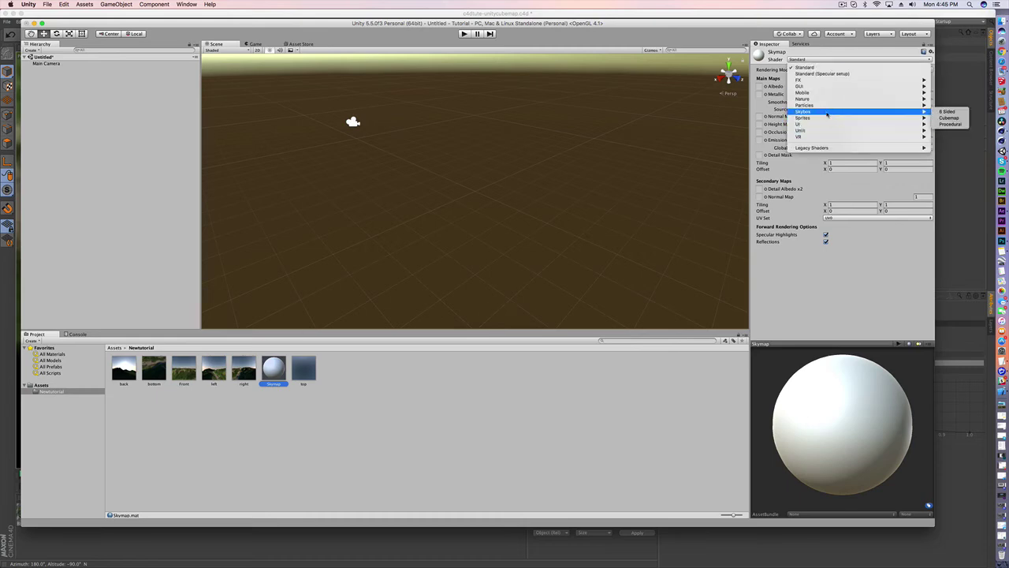
left_click(947, 112)
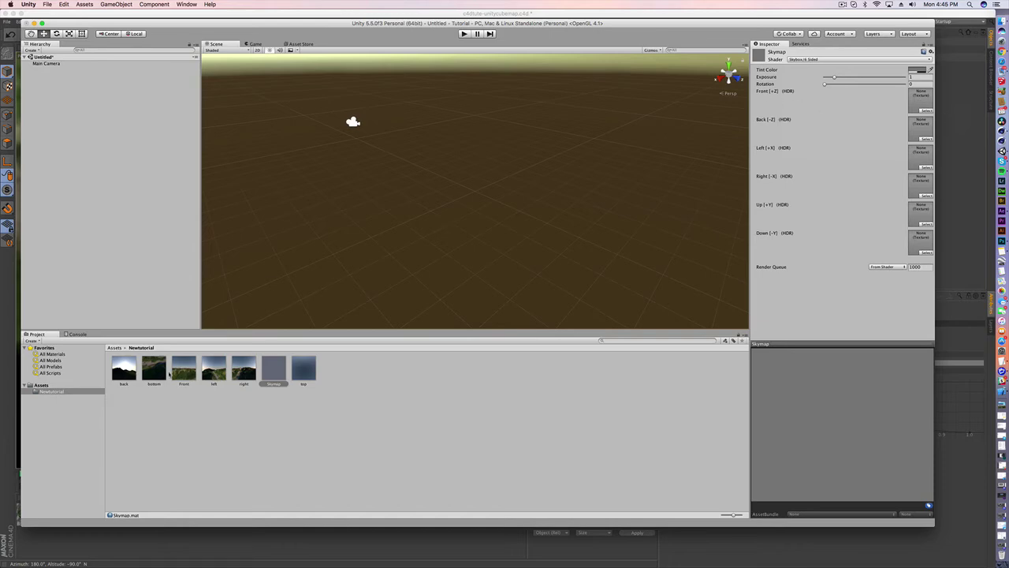
Step: Fill the Front, side, Down, Back and Up slots with the matching terrain textures
left_click_drag(184, 369, 920, 100)
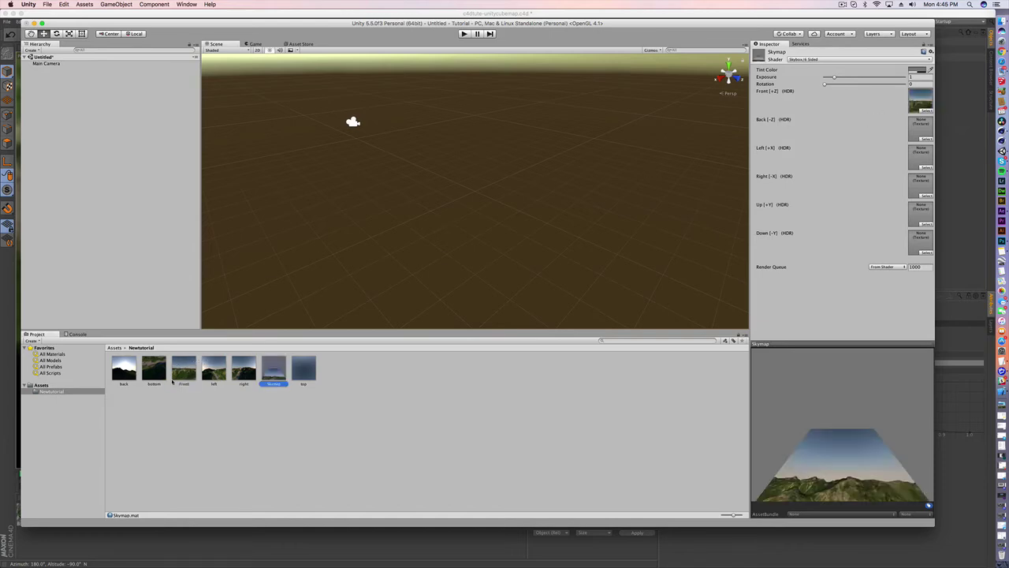
left_click_drag(213, 369, 920, 157)
left_click_drag(252, 374, 912, 189)
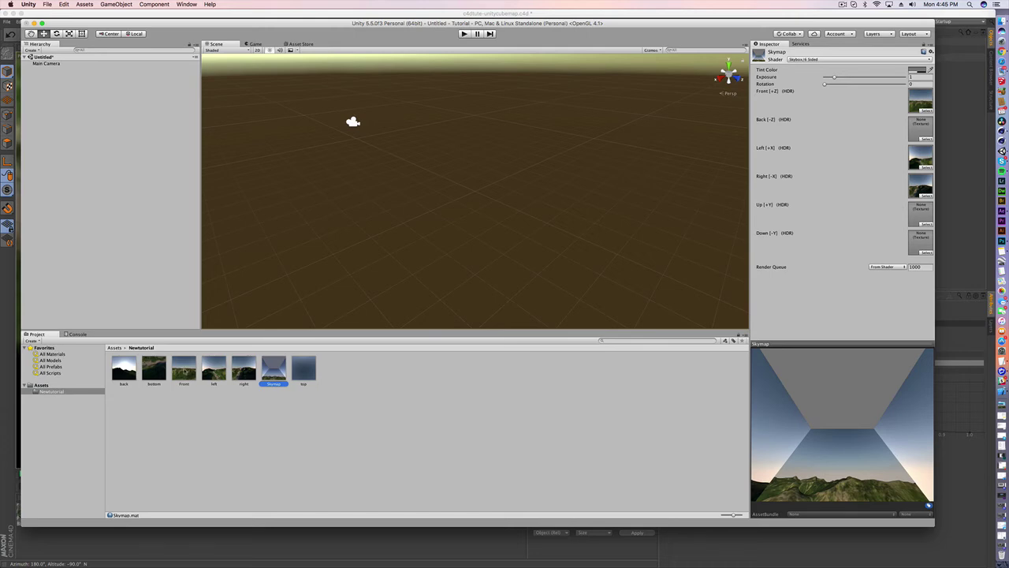
left_click_drag(166, 372, 920, 245)
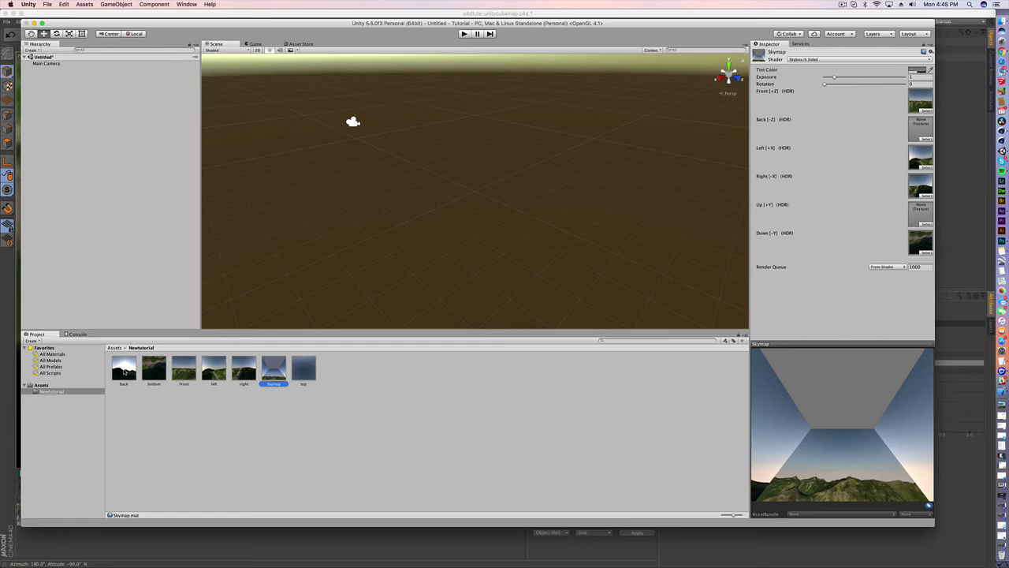
left_click_drag(123, 368, 923, 126)
left_click_drag(295, 366, 924, 213)
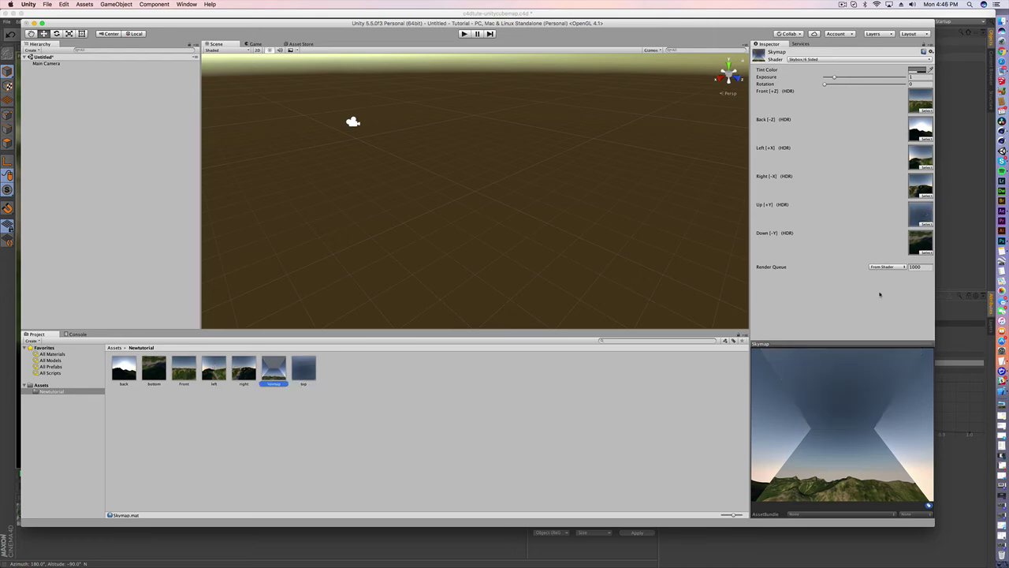
left_click_drag(832, 464, 857, 489)
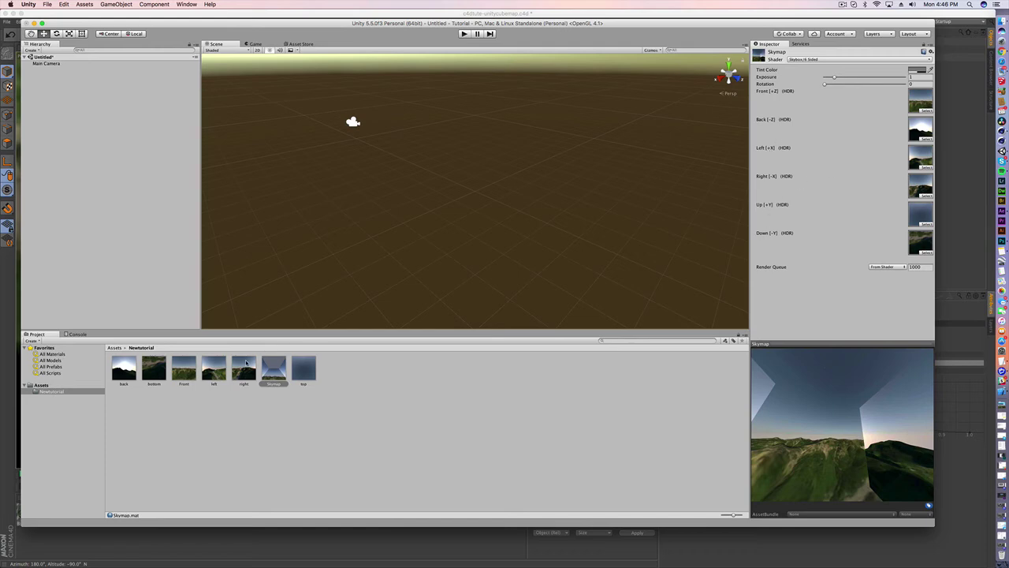
Step: Swap the Left and Right face textures to remove the seam
left_click_drag(246, 363, 920, 155)
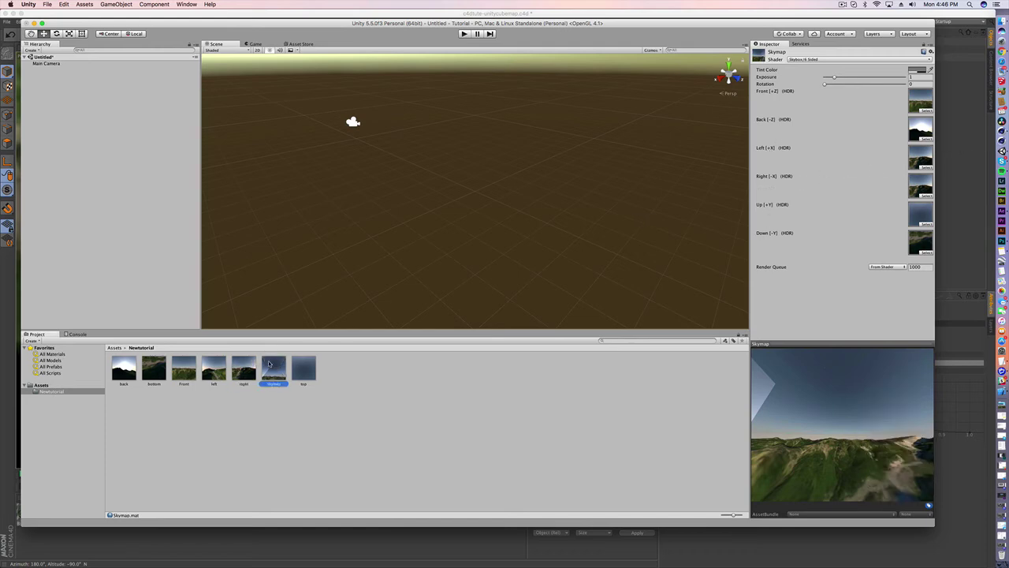
left_click_drag(214, 366, 913, 191)
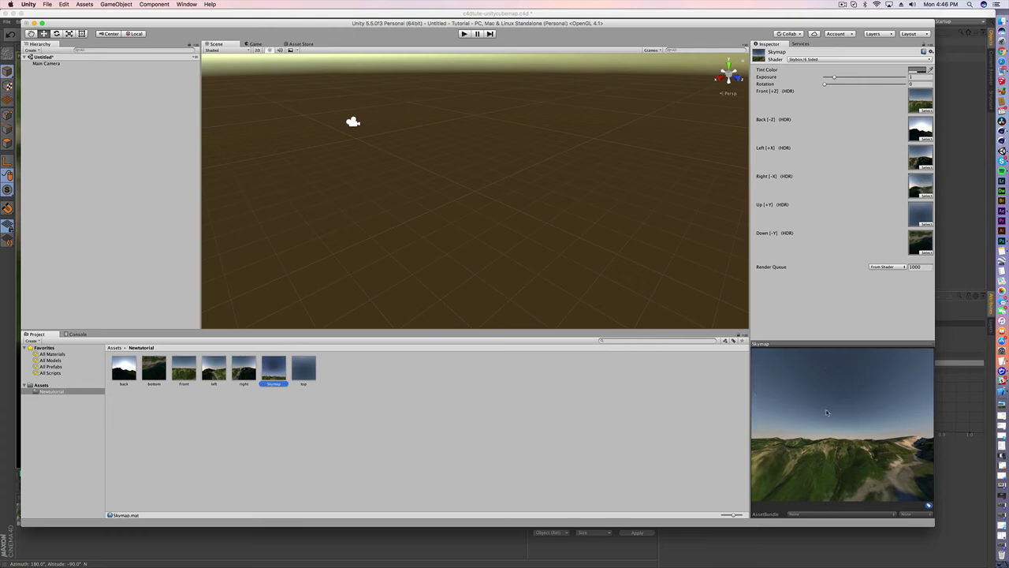
left_click_drag(827, 412, 604, 436)
Step: Drag Skymap into the Scene view as its skybox and orbit to check the mountains
left_click(270, 376)
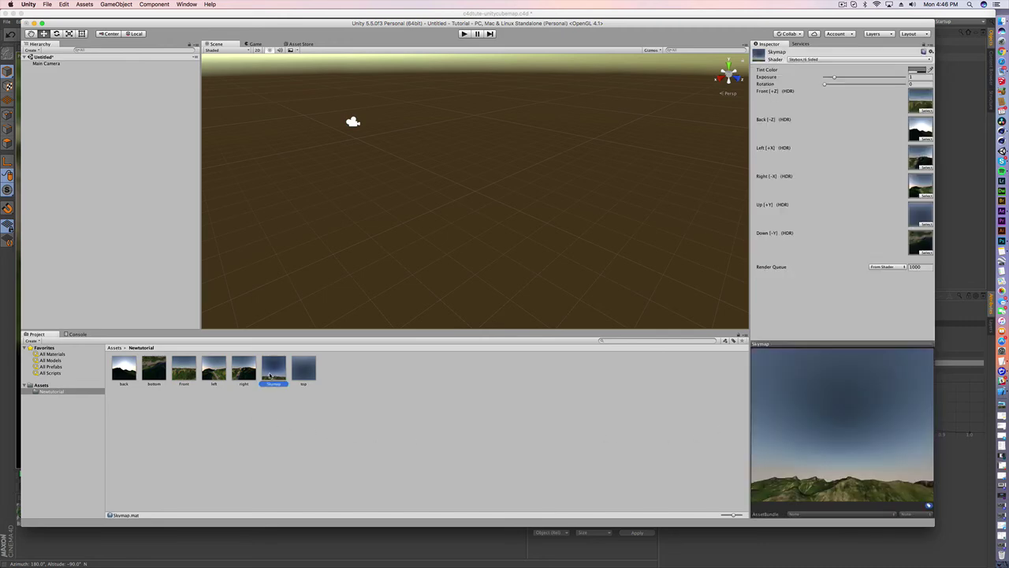
left_click_drag(327, 368, 462, 244)
right_click_drag(668, 189, 292, 149)
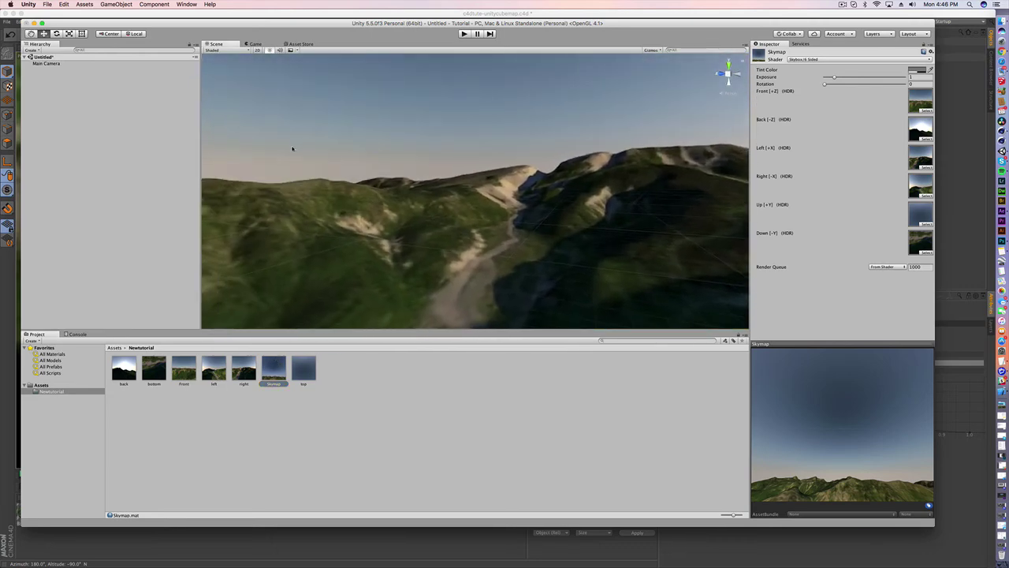
left_click(298, 239)
left_click_drag(386, 178, 774, 203, "alt")
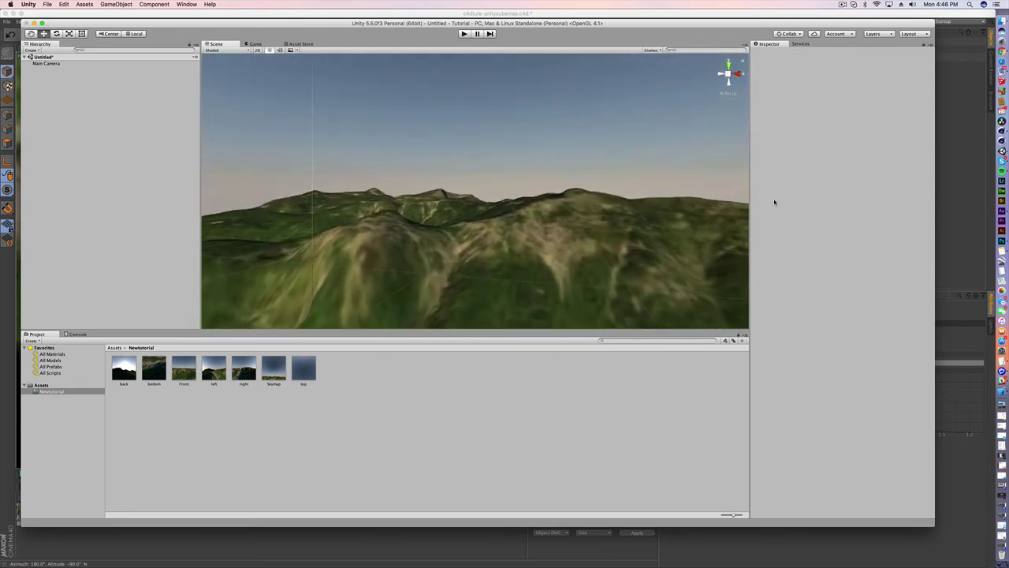
left_click(48, 58)
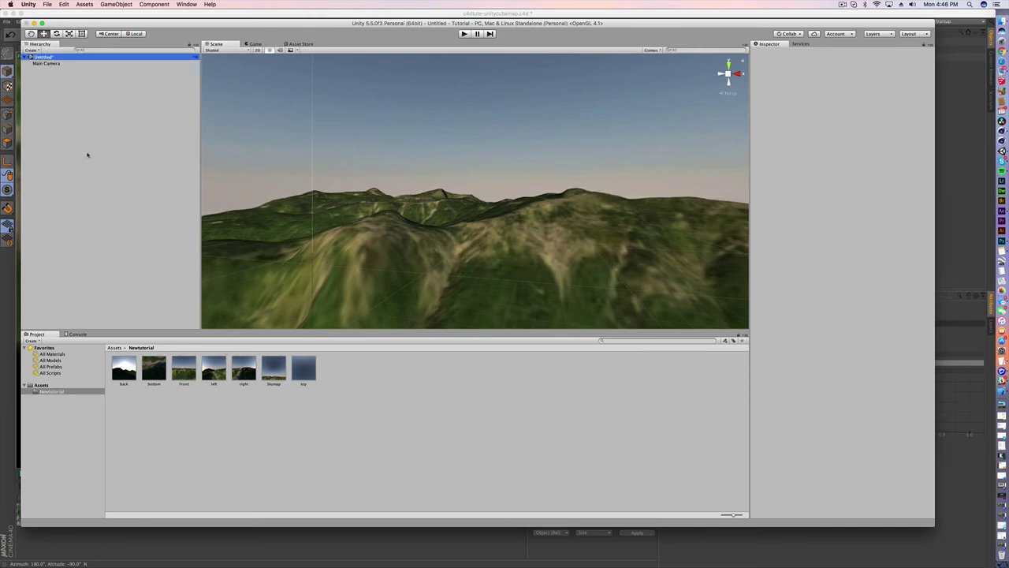
left_click(312, 370)
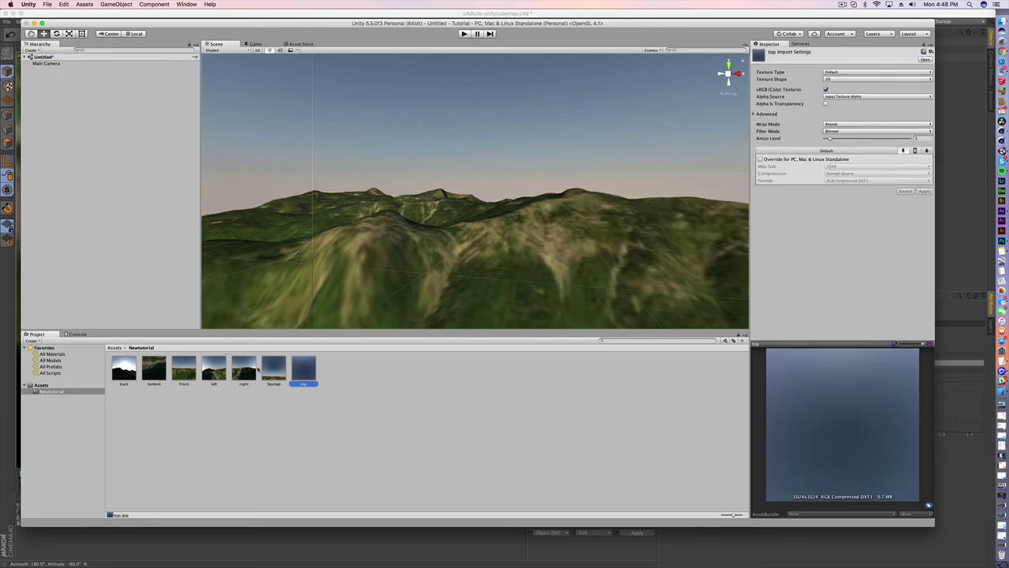
Step: Review Skymap's shader list without changes and orbit the Scene view over the terrain
left_click(269, 368)
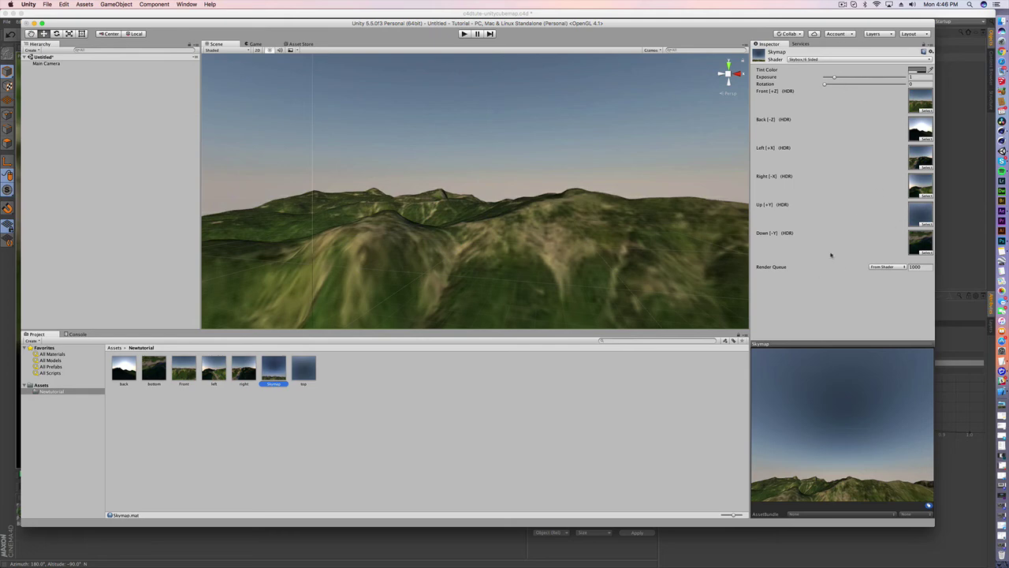
left_click(837, 60)
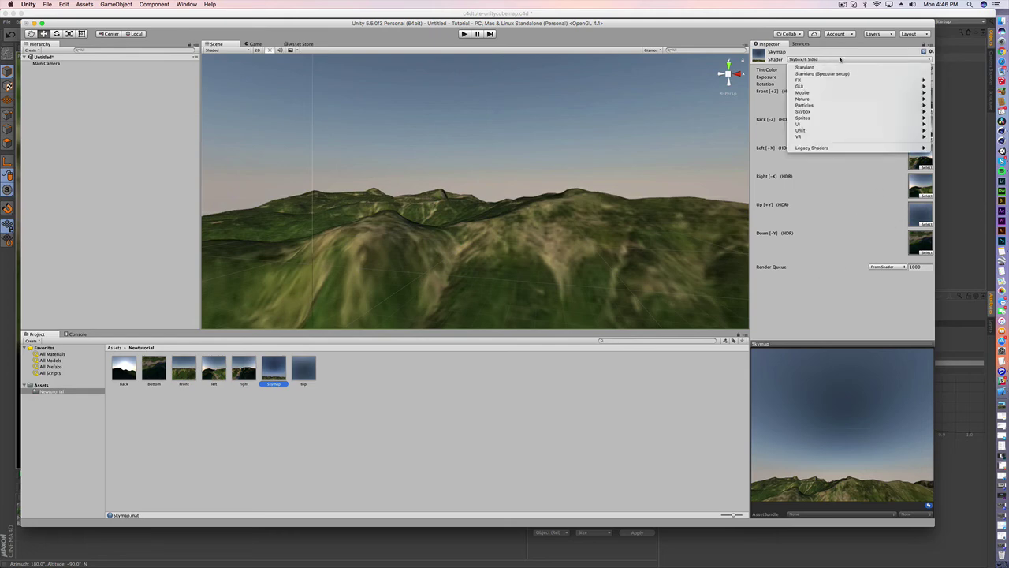
left_click(392, 187)
right_click_drag(391, 186, 337, 122)
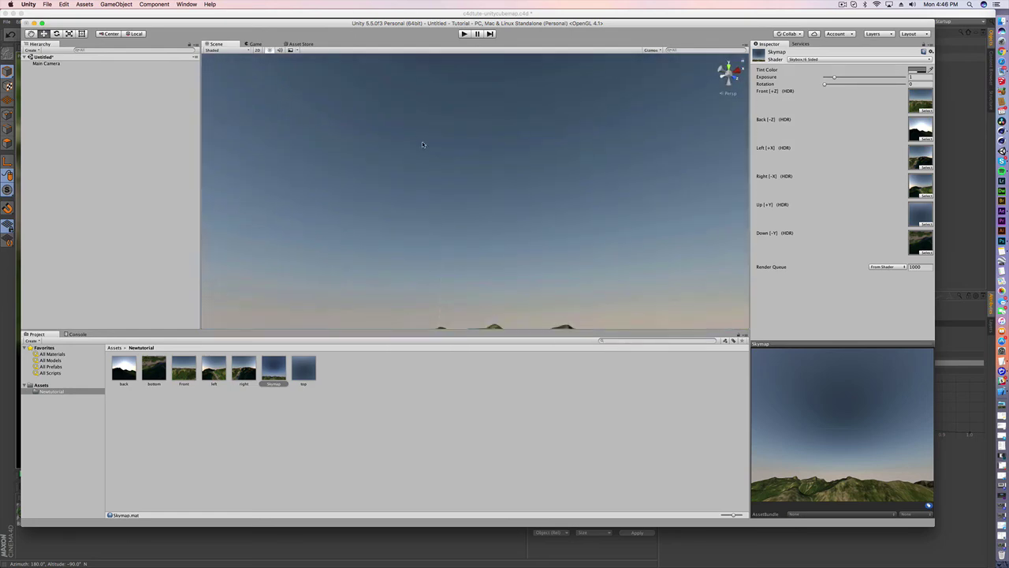
right_click_drag(423, 145, 477, 180)
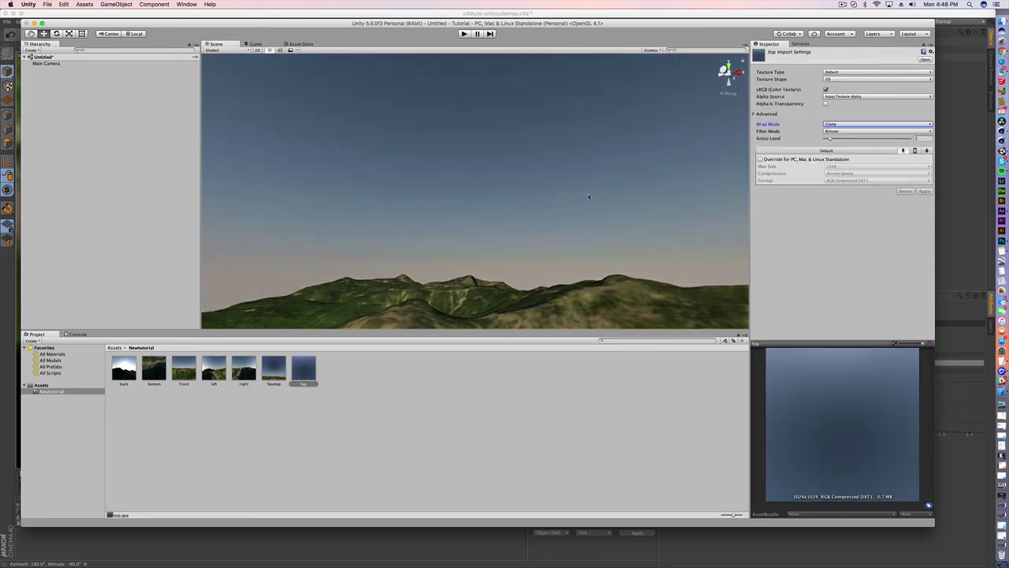
left_click(529, 255)
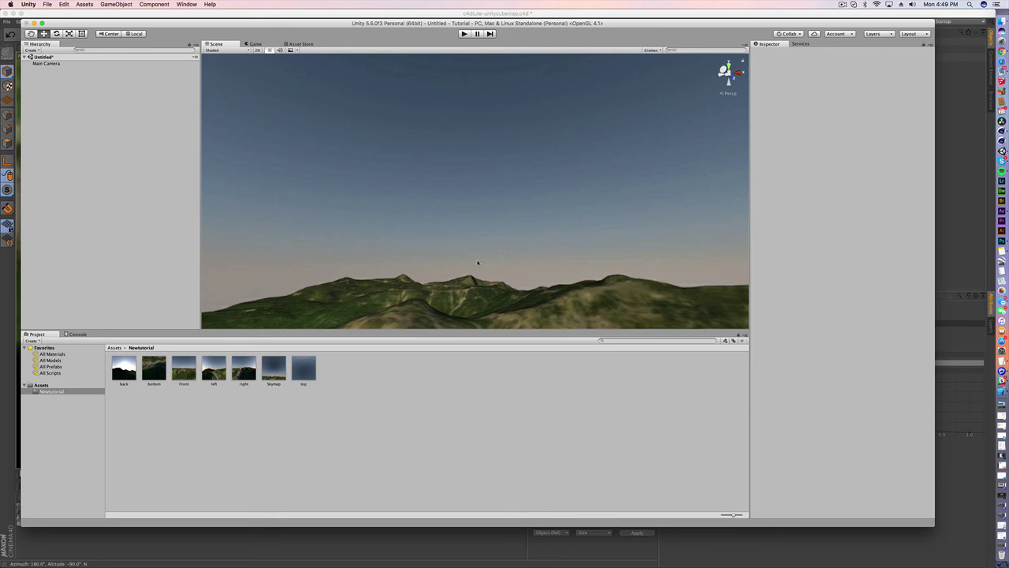
left_click_drag(476, 265, 455, 255)
right_click_drag(455, 254, 278, 301)
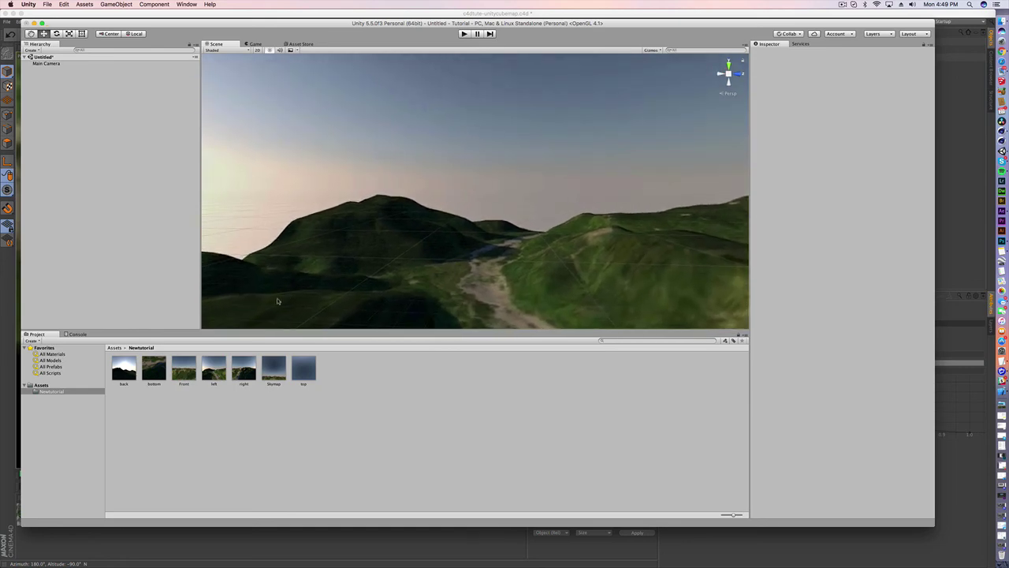
Step: Confirm the back and bottom textures both use Clamp wrap mode, then look up at the sky
left_click(124, 368)
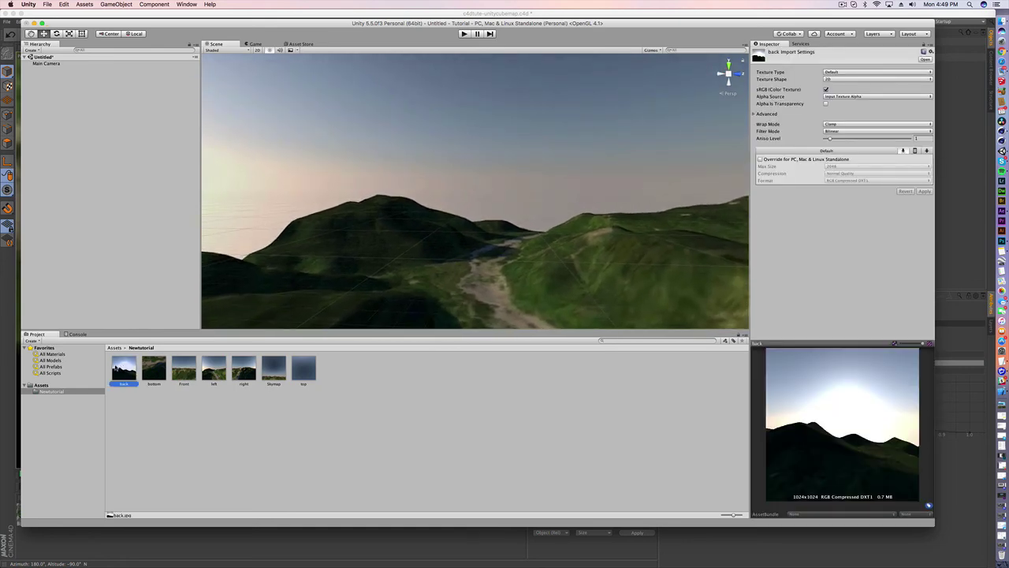
left_click(841, 126)
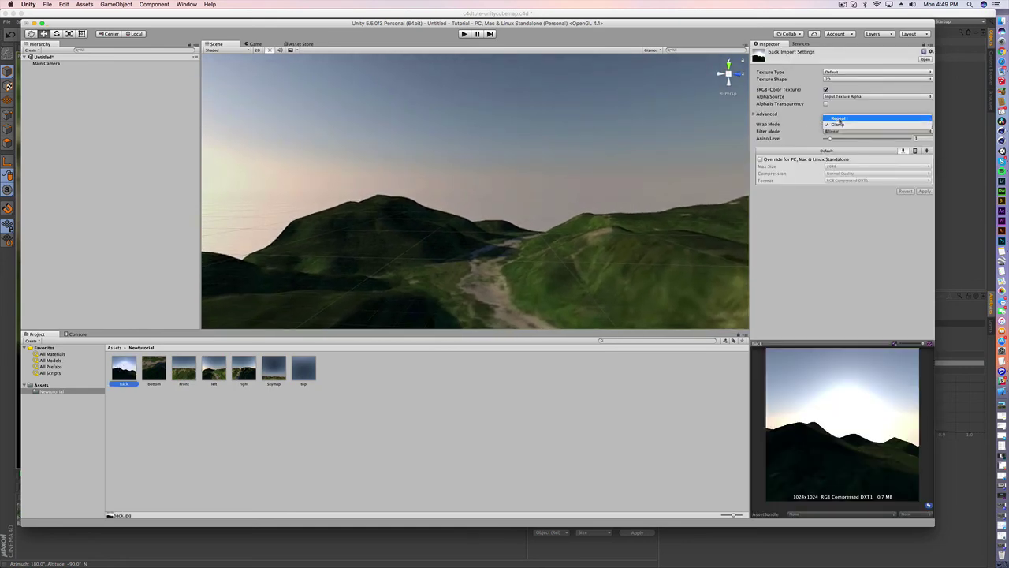
left_click(838, 125)
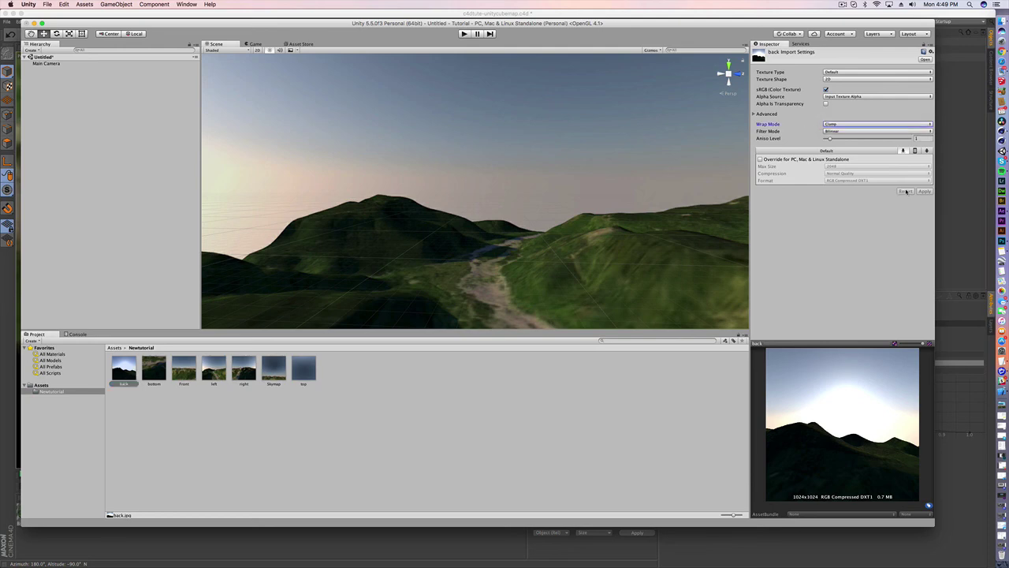
left_click(155, 365)
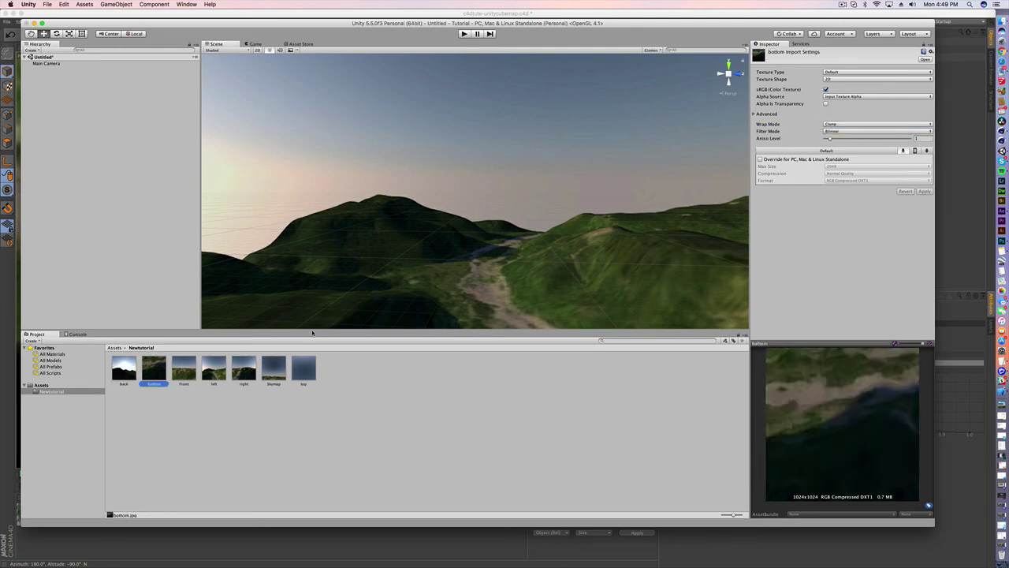
right_click_drag(506, 223, 494, 183)
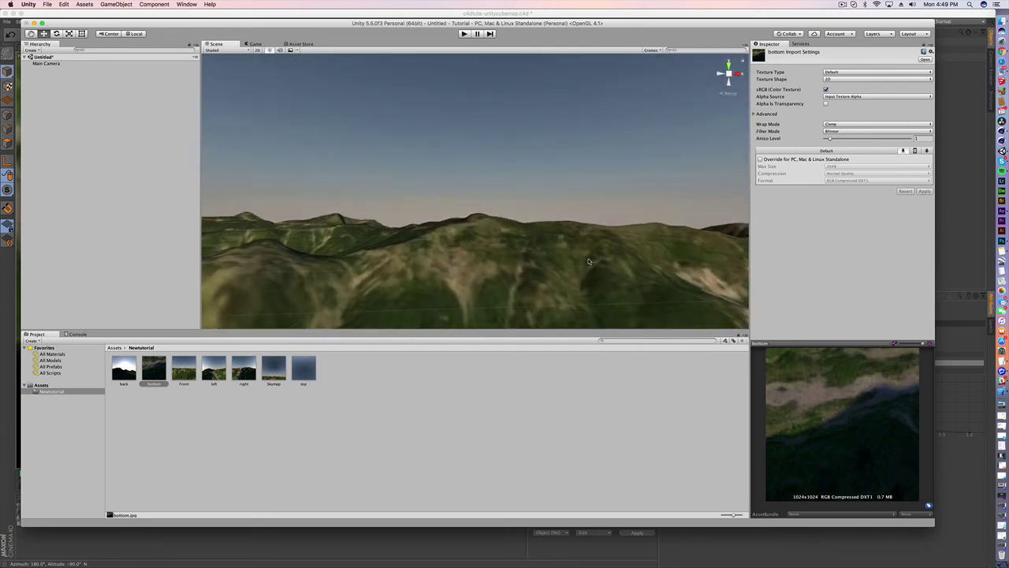